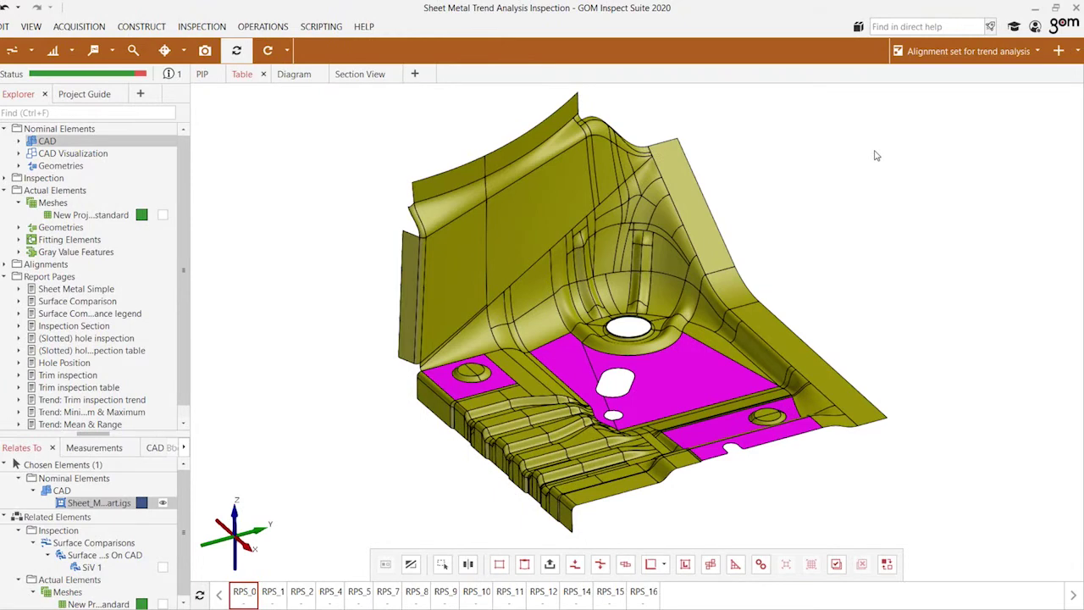
Step: Orbit the CAD part to a new orientation and clear the element selection
drag(749, 291, 693, 309)
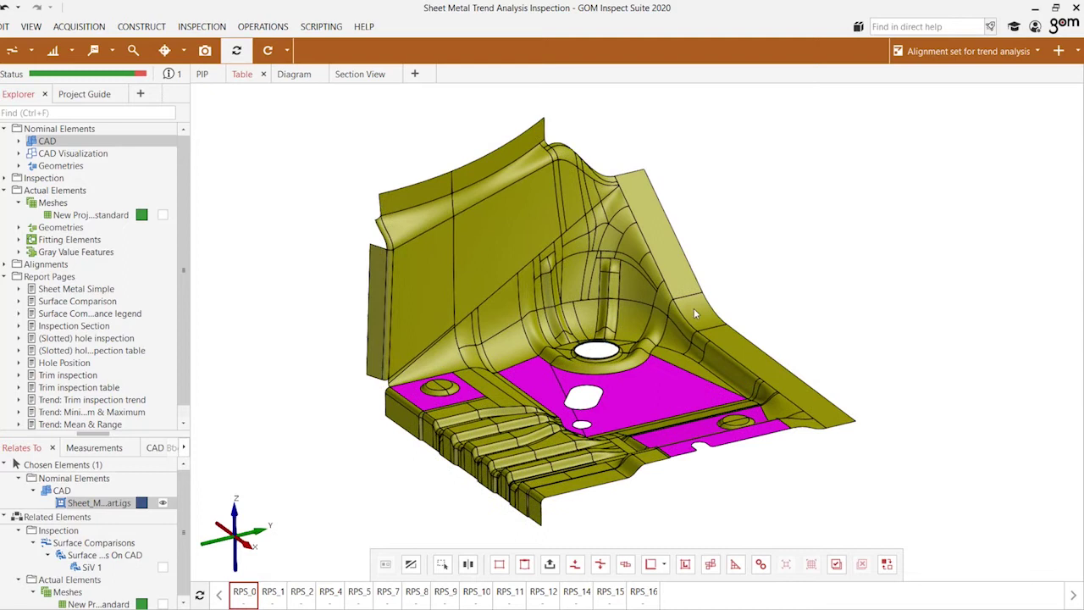
click(853, 268)
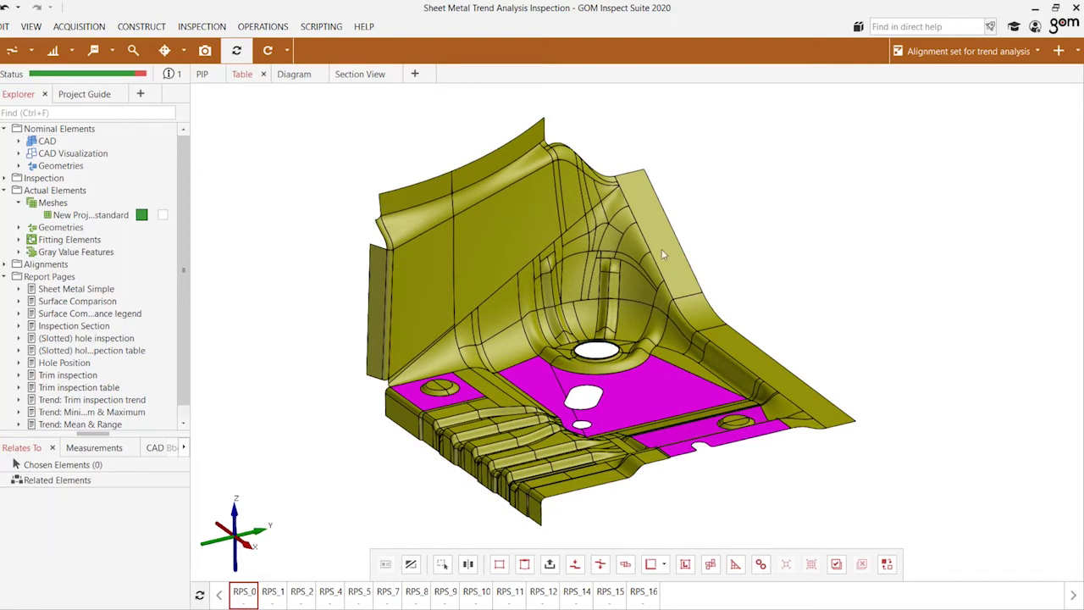
click(539, 209)
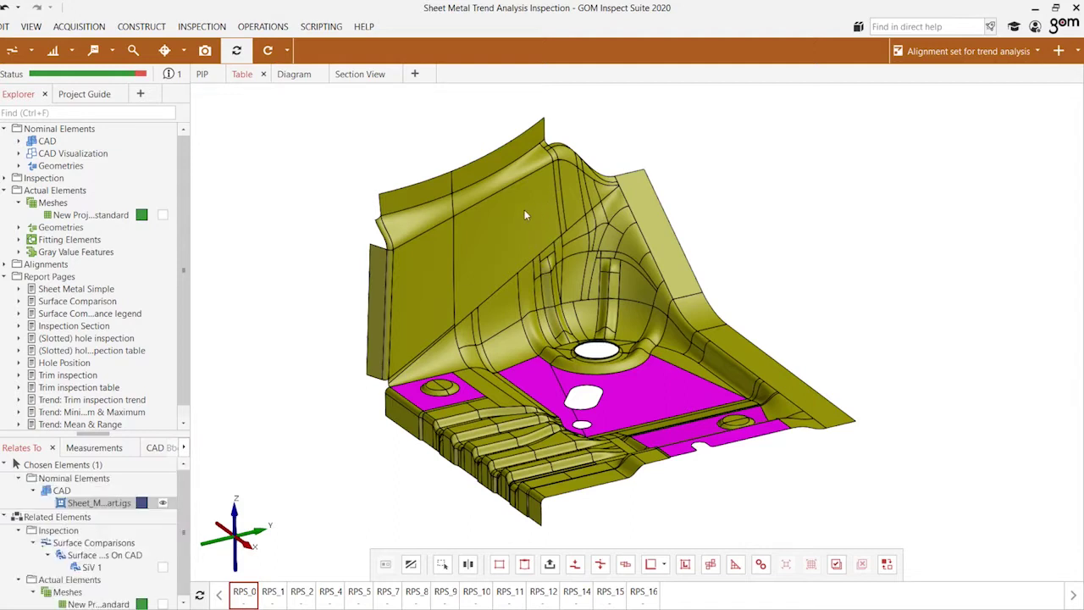
click(243, 204)
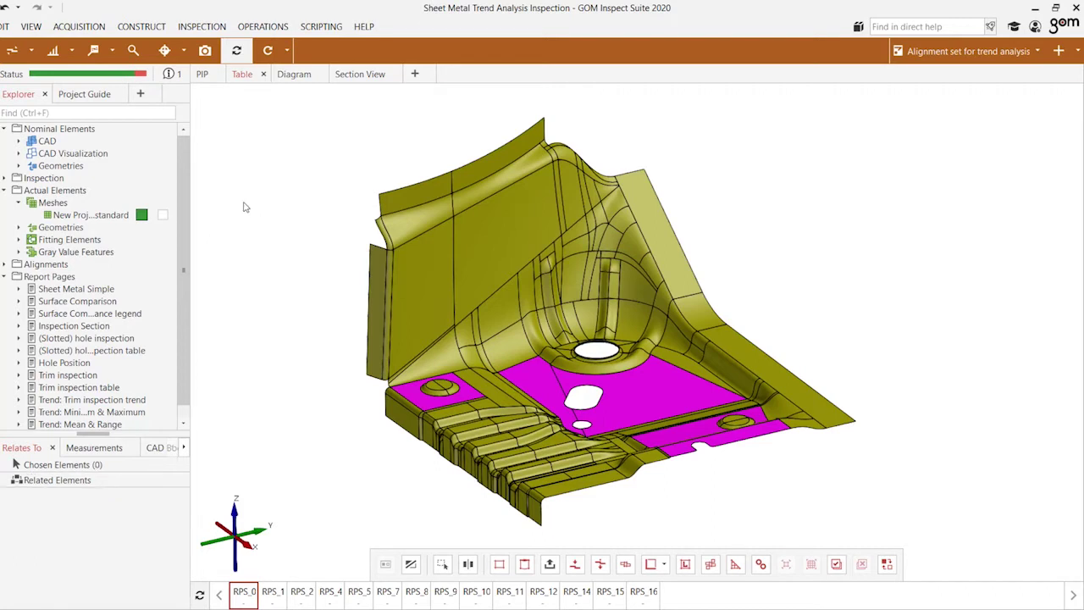
Step: Display the scanned mesh 'New Proj...standard', rotate it, and flip through stages RPS_0 to RPS_4
click(83, 215)
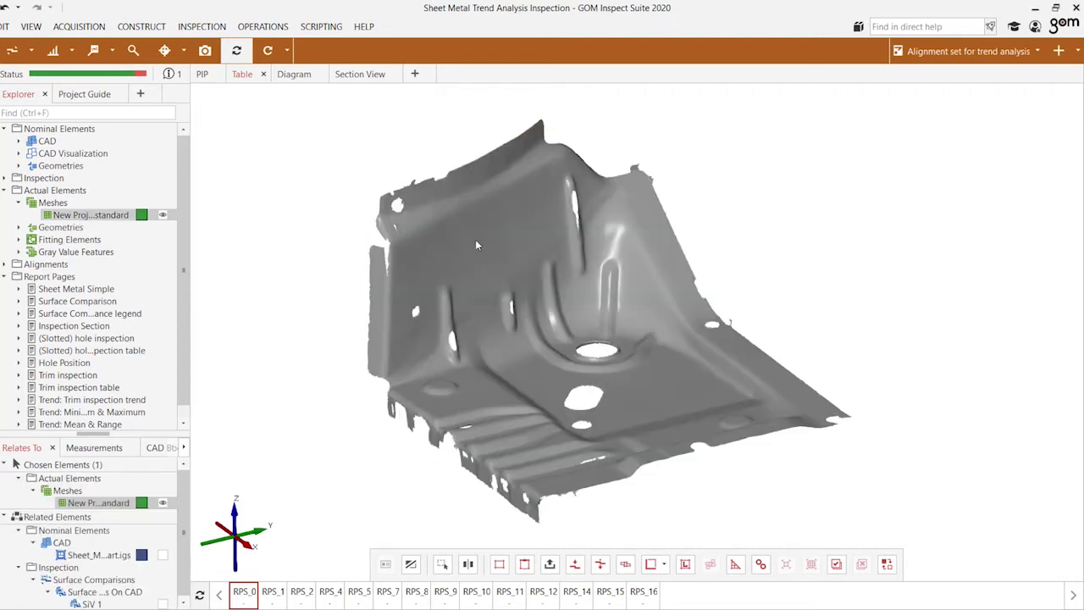
mouse_move(476, 245)
mouse_down()
mouse_move(484, 283)
mouse_move(525, 265)
mouse_up()
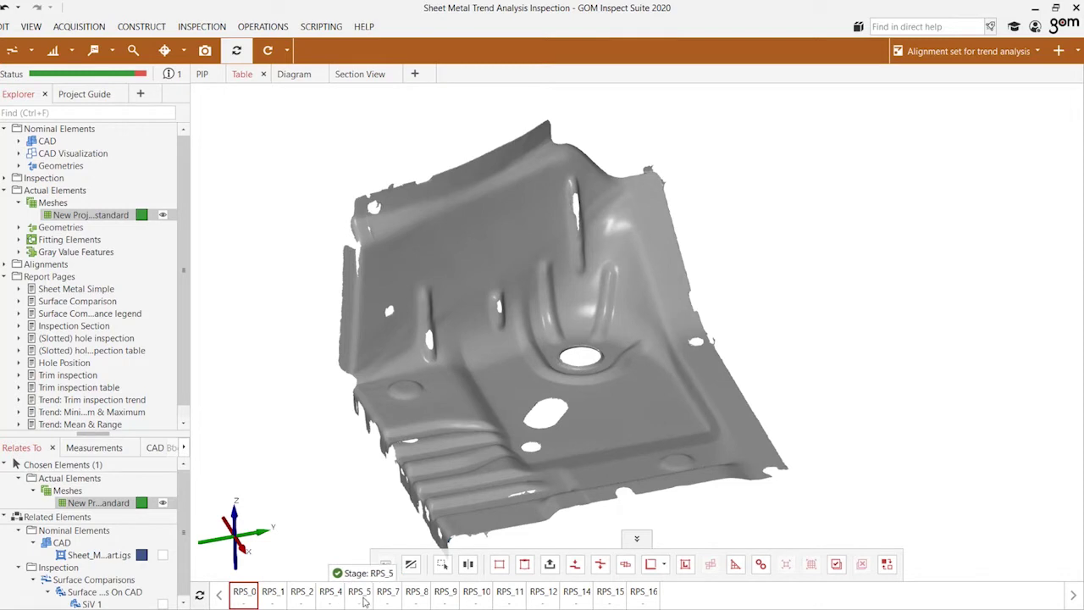
click(284, 596)
click(293, 597)
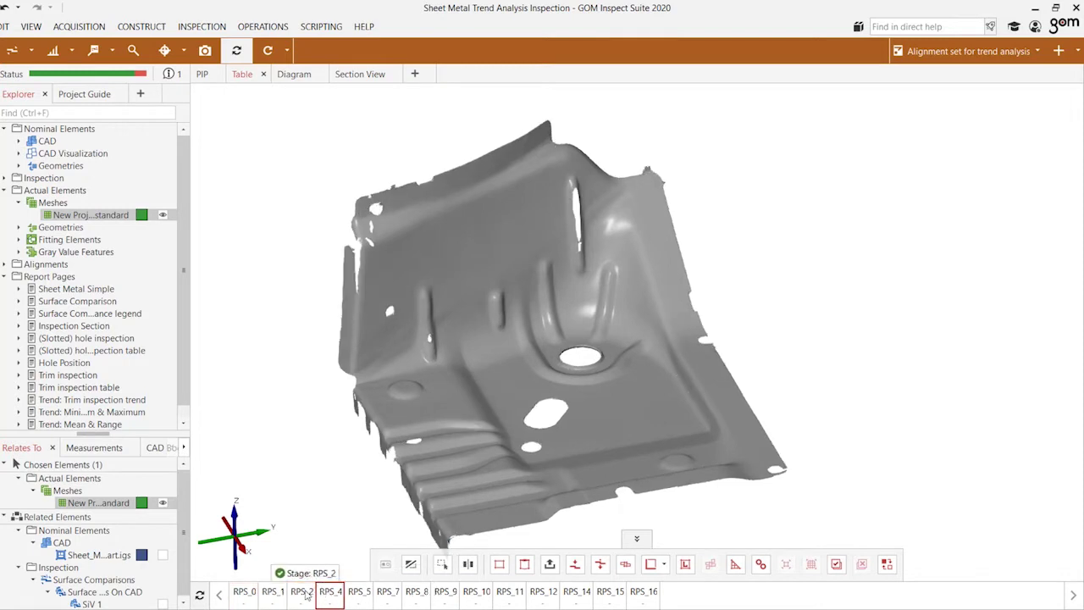
click(272, 596)
click(245, 596)
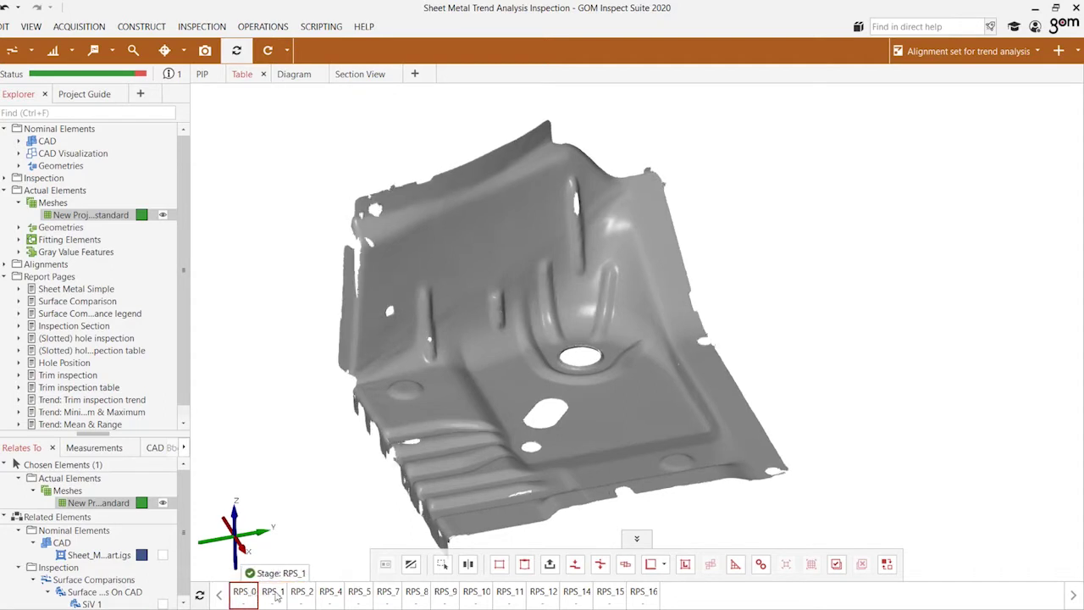
click(320, 597)
click(301, 596)
Step: Step the mesh through stages RPS_5 to RPS_16 and tilt the final view slightly
click(359, 596)
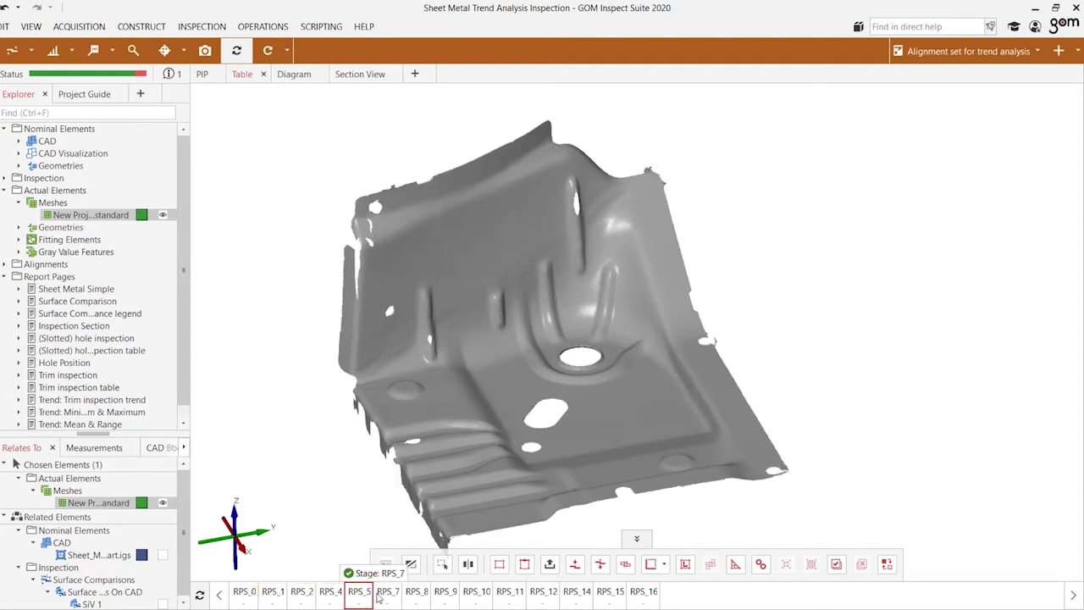
click(388, 596)
click(418, 596)
click(444, 596)
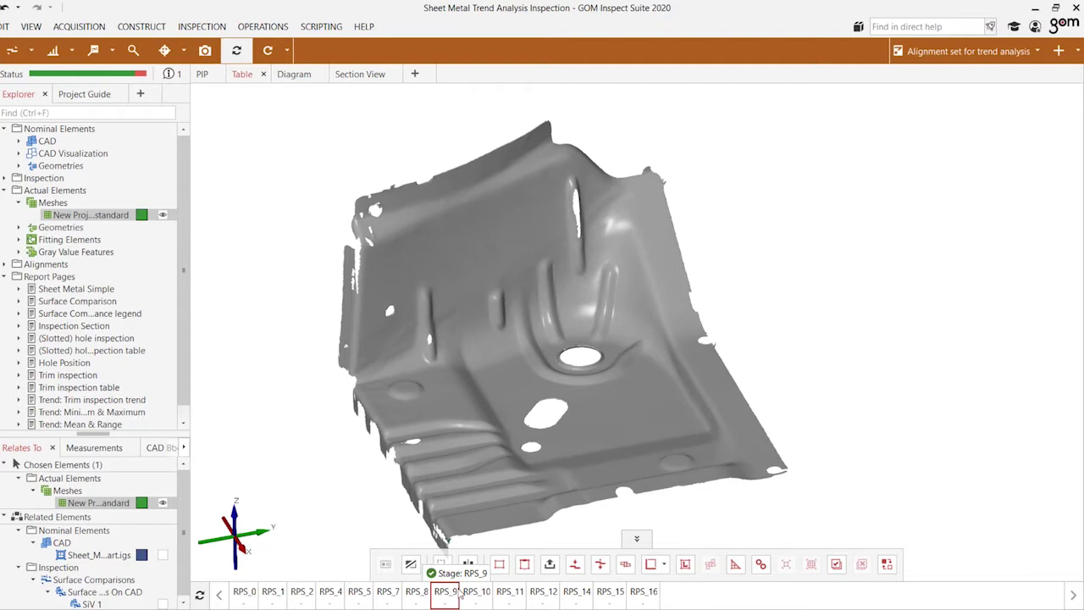
click(470, 596)
click(508, 596)
click(542, 596)
click(575, 596)
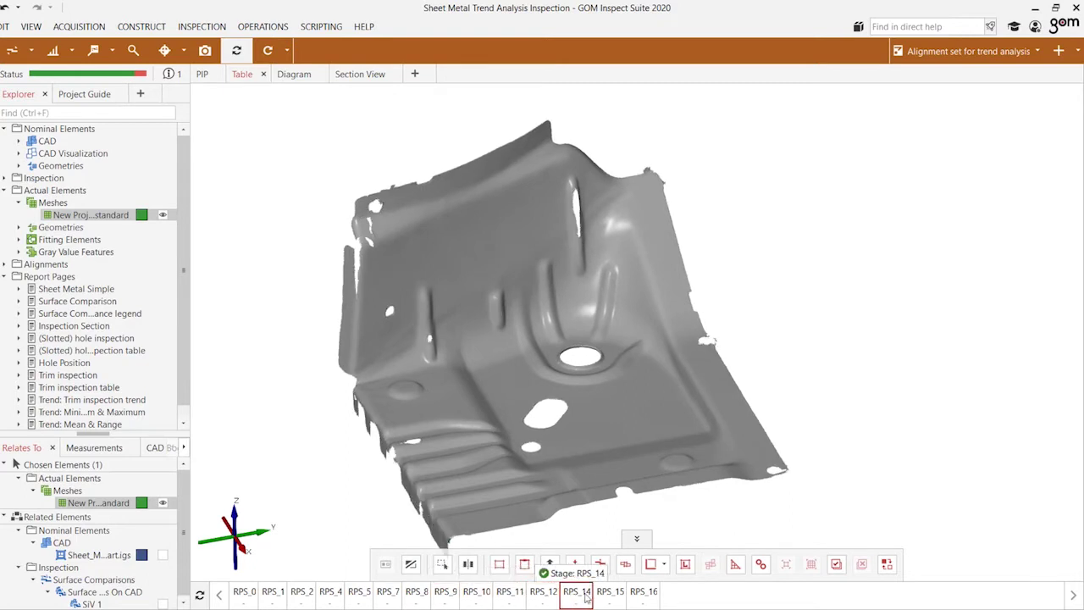
click(612, 596)
click(633, 596)
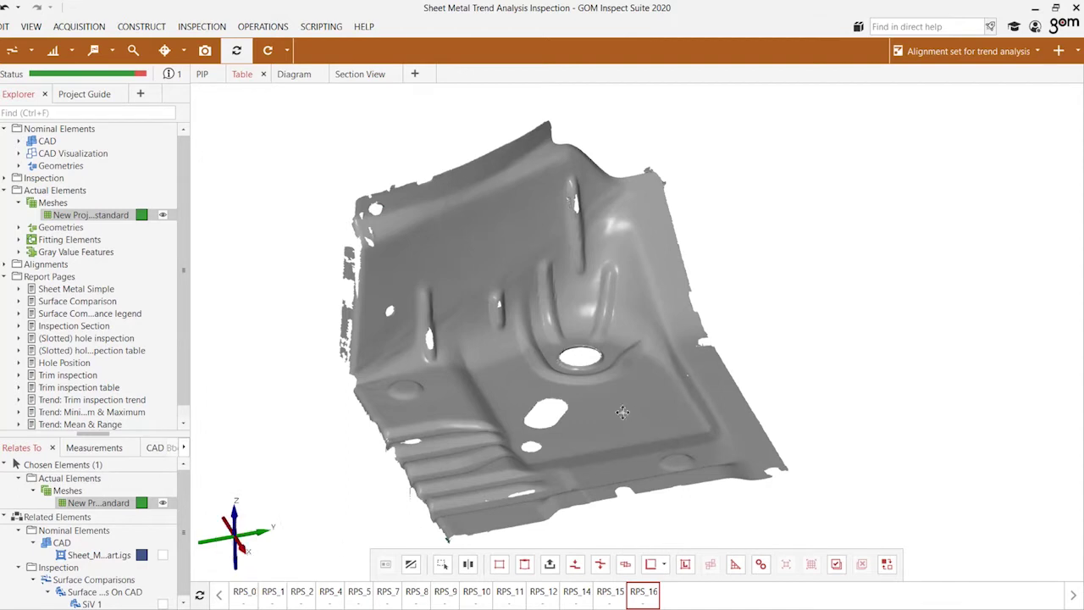
mouse_move(622, 412)
mouse_down()
mouse_move(641, 391)
mouse_move(629, 404)
mouse_up()
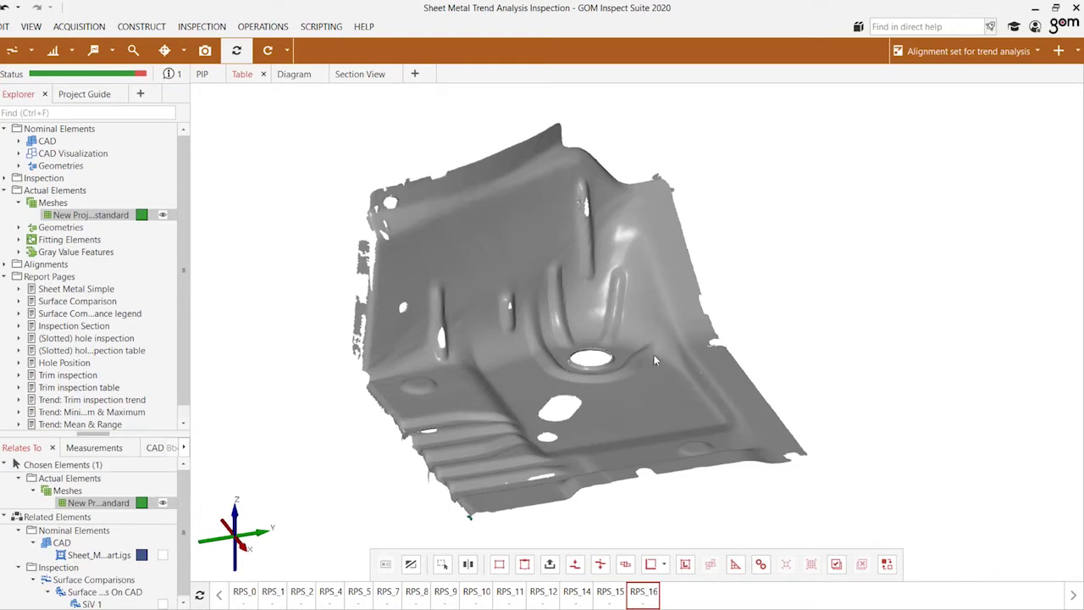
Step: Apply the Surface Comparison page to the 3D view and check stages RPS_8 to RPS_10
drag(100, 302, 569, 302)
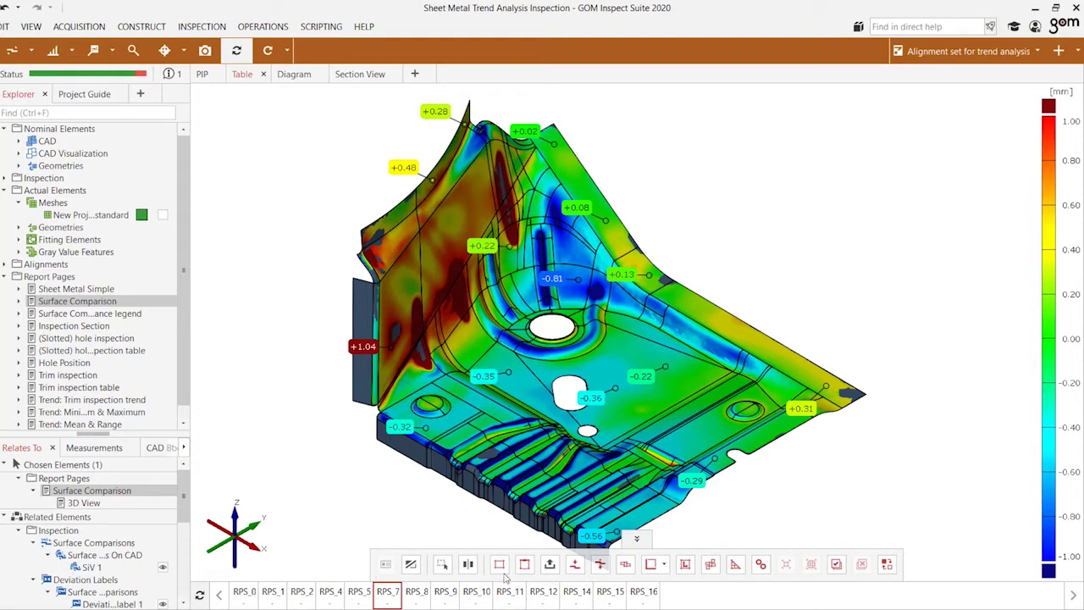
drag(532, 487, 506, 494)
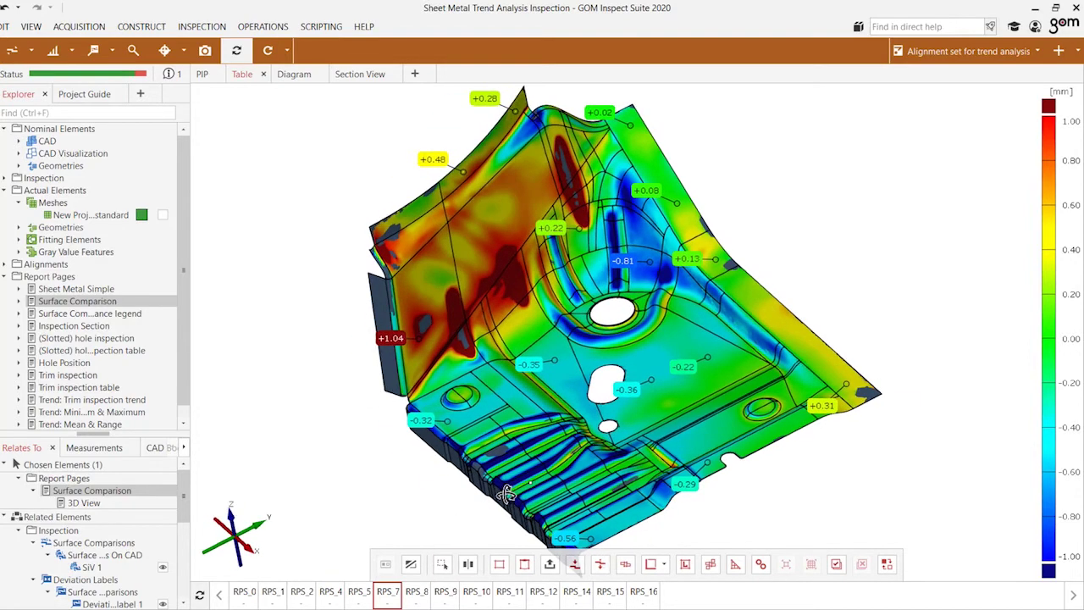
click(416, 591)
click(444, 593)
click(476, 593)
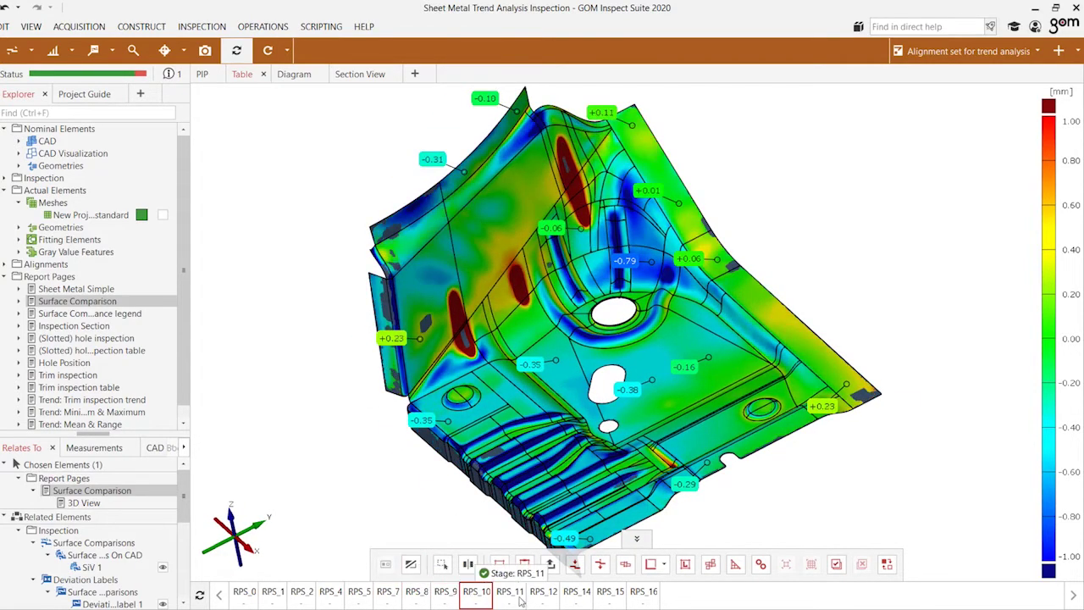
Step: Compare the deviation map at stages RPS_11, RPS_12, RPS_14, RPS_16, RPS_7 and RPS_8
click(509, 592)
click(543, 593)
click(566, 593)
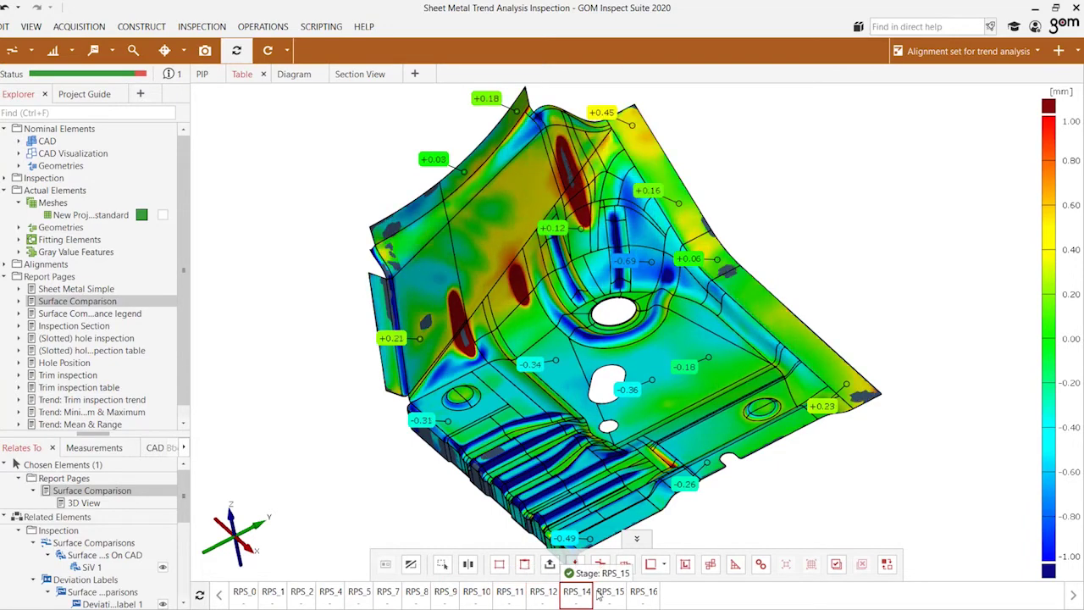
click(643, 593)
click(330, 592)
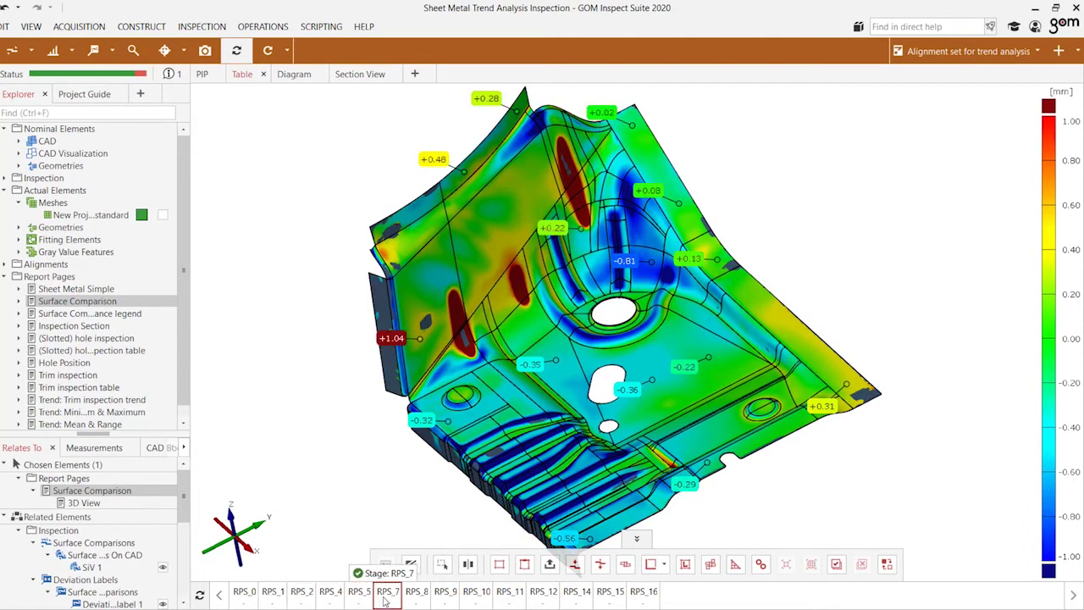
click(416, 593)
Step: Apply the 'Surface Com...ance legend' page and view stages RPS_1, RPS_2, RPS_4 and RPS_7
drag(93, 314, 297, 320)
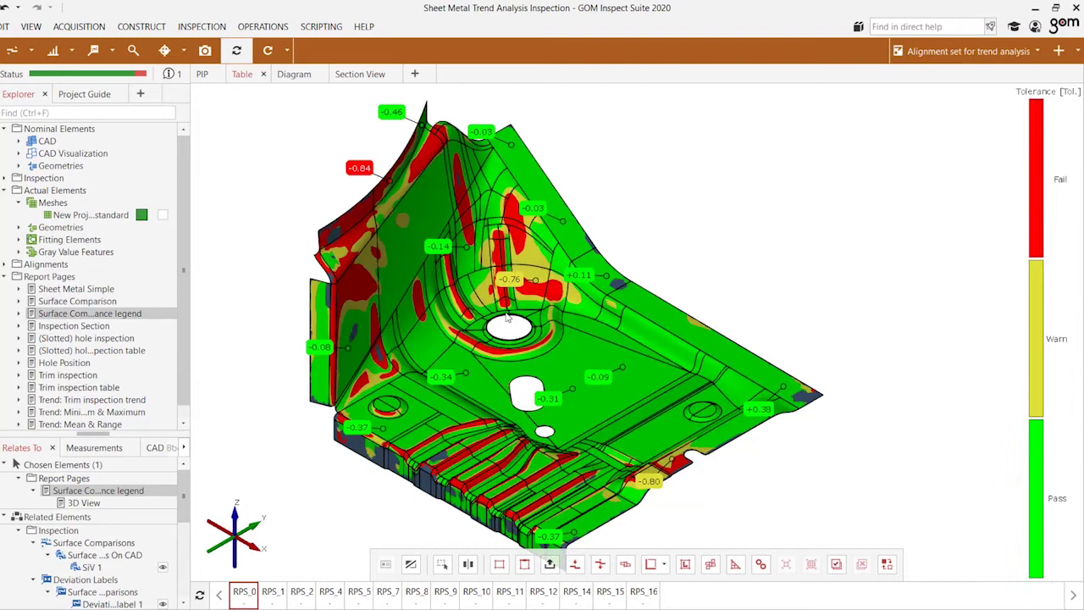
drag(526, 319, 584, 318)
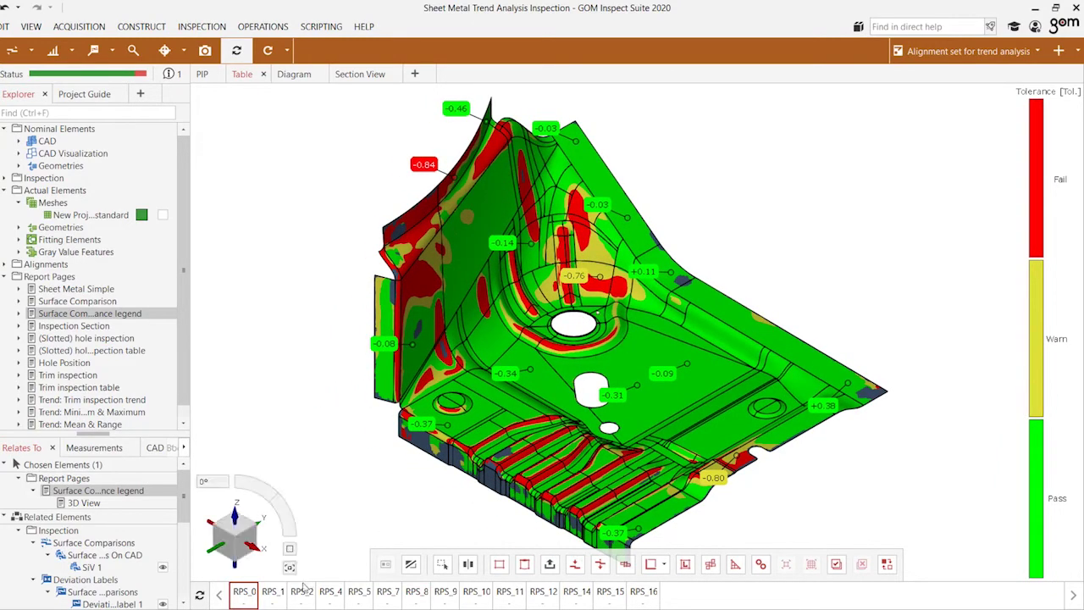
click(273, 593)
click(301, 592)
click(331, 592)
click(387, 593)
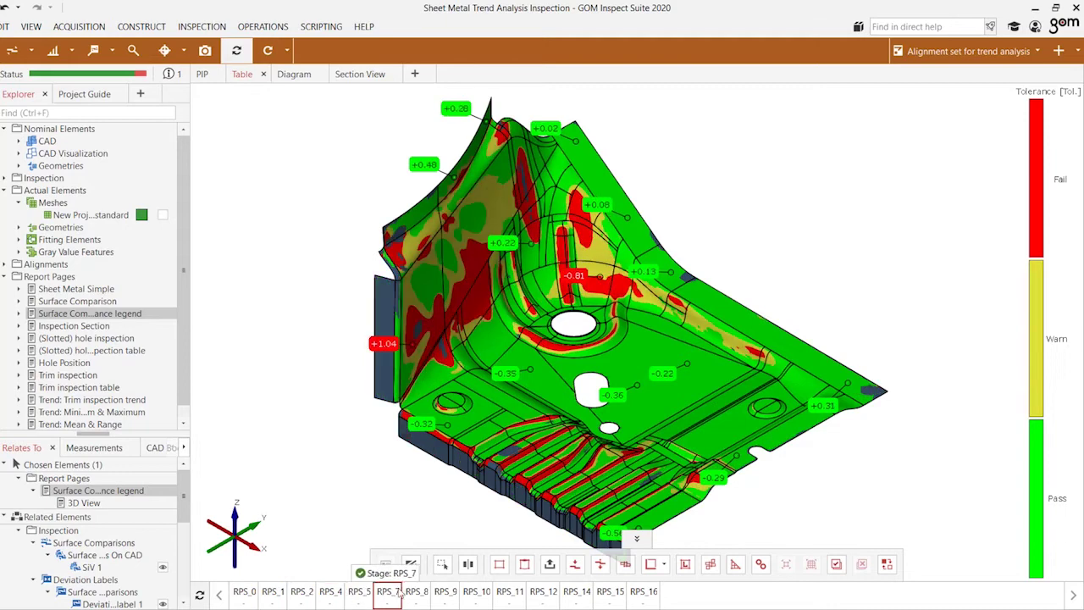
Step: Show the pass/warn/fail tolerance colouring for stages RPS_8 through RPS_14
click(416, 593)
click(446, 593)
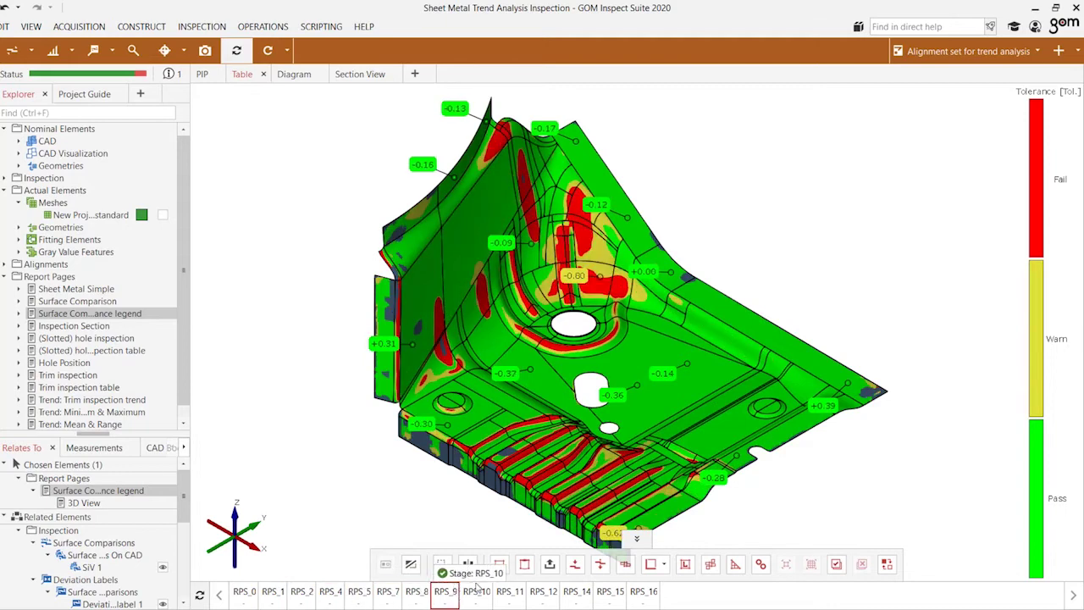
click(476, 592)
click(510, 593)
click(549, 592)
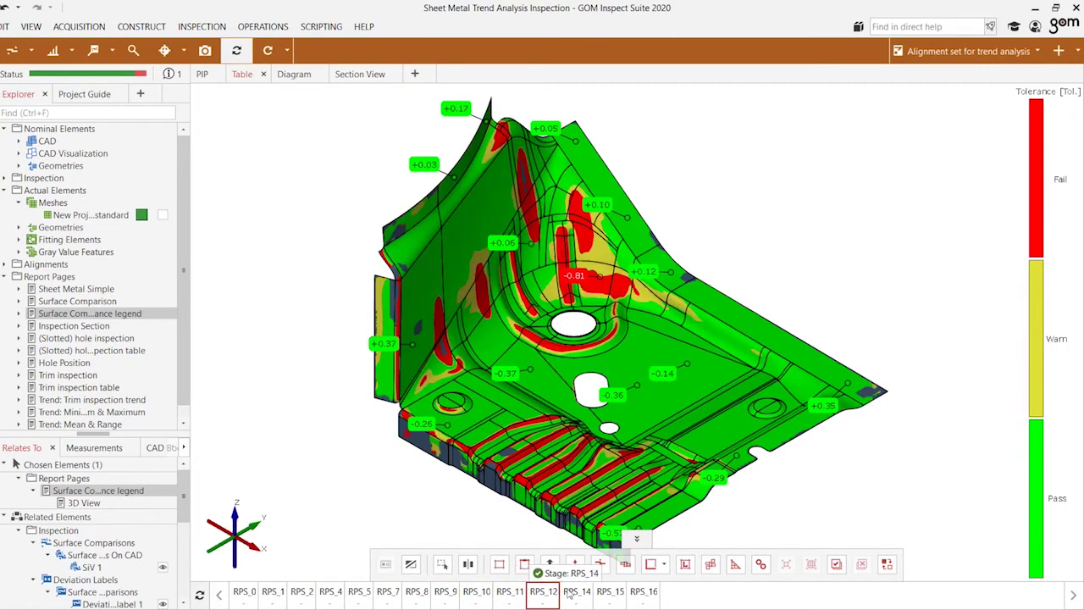
click(575, 593)
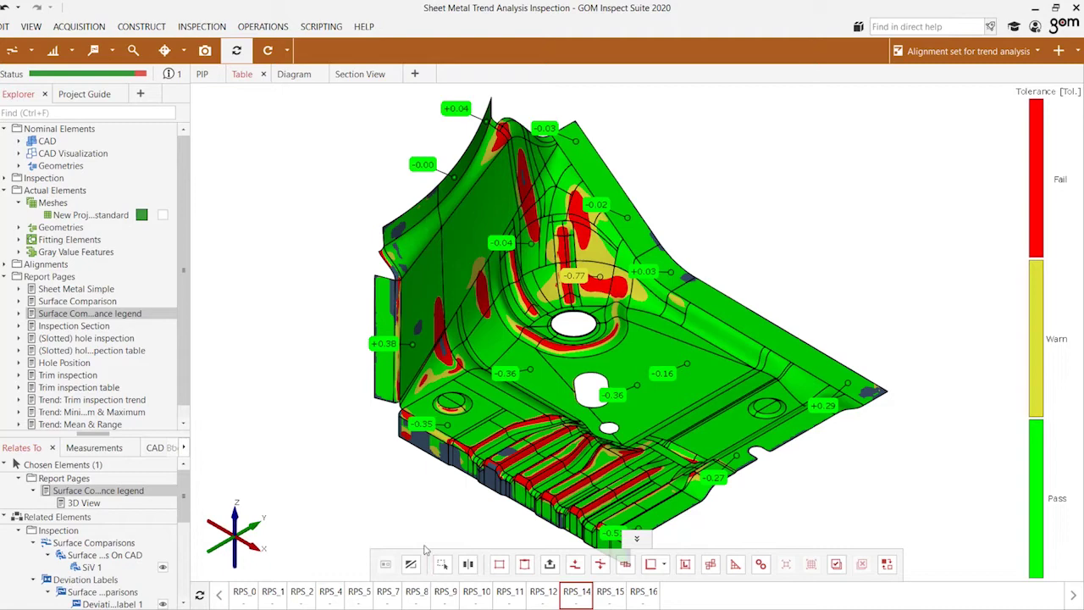
Step: Apply the Inspection Section page, rotate the overview model, and show stages RPS_10 and RPS_11
drag(95, 327, 355, 321)
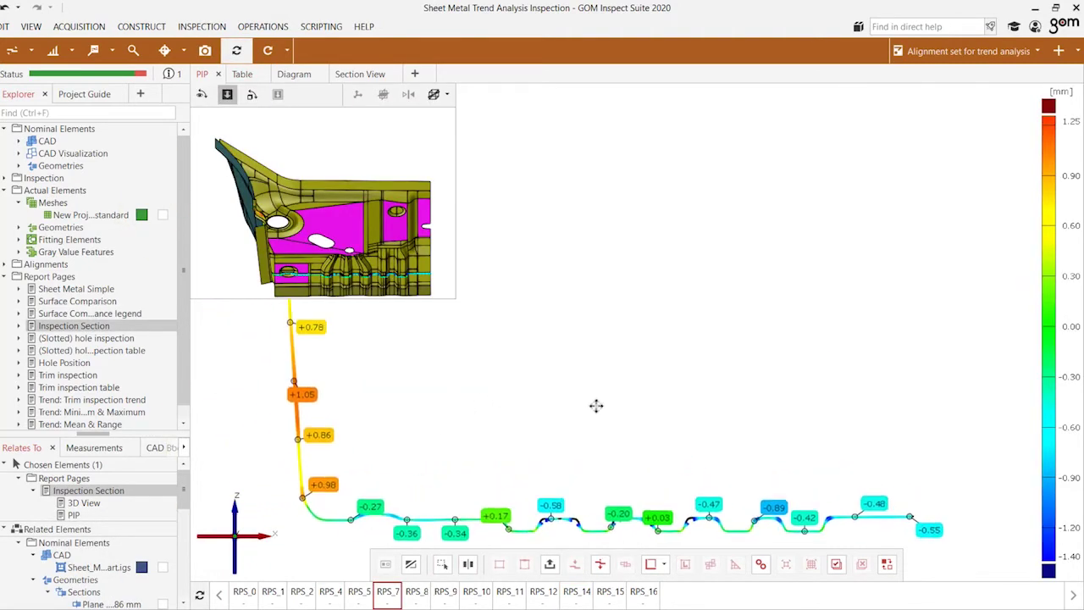
mouse_move(377, 225)
mouse_down()
mouse_move(371, 208)
mouse_move(350, 264)
mouse_move(366, 233)
mouse_up()
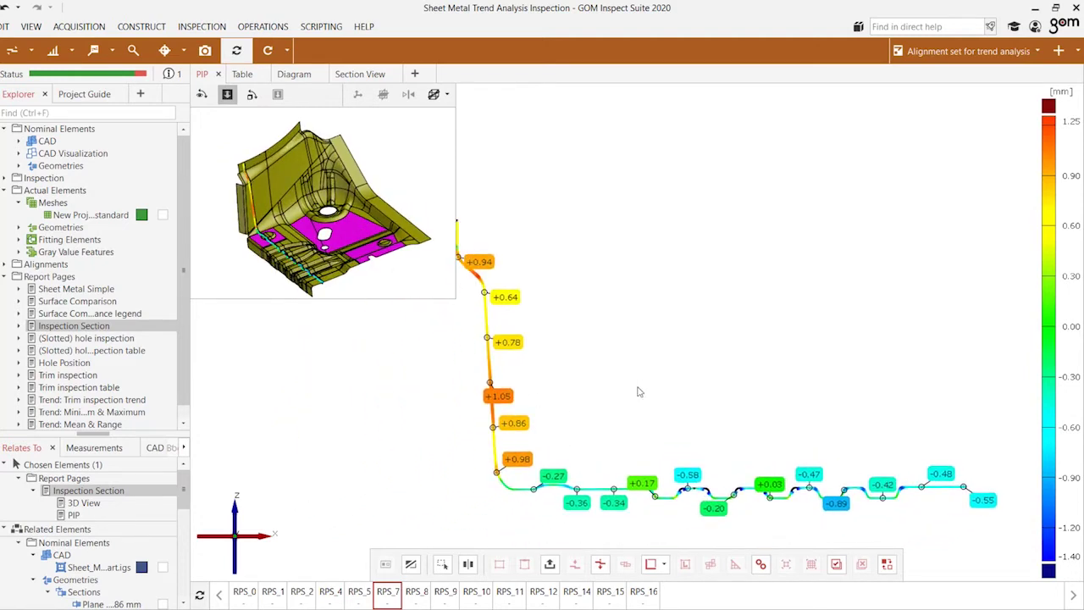
click(448, 603)
click(476, 601)
click(511, 600)
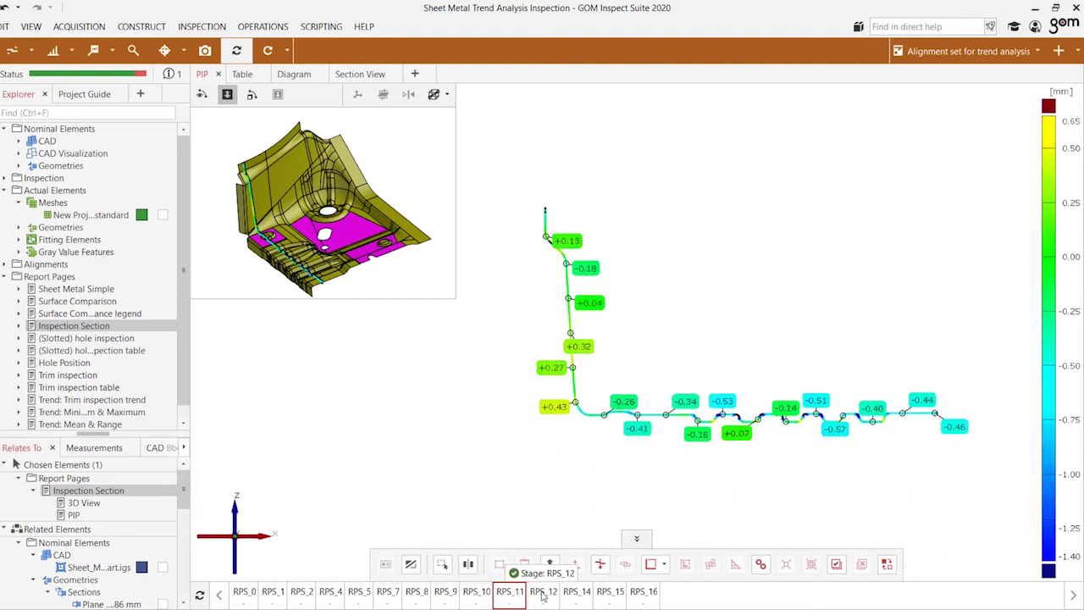
Step: Advance section deviations through RPS_12, RPS_14, RPS_15, RPS_16, then load the (Slotted) hole inspection page
click(544, 599)
click(577, 597)
click(609, 597)
click(644, 597)
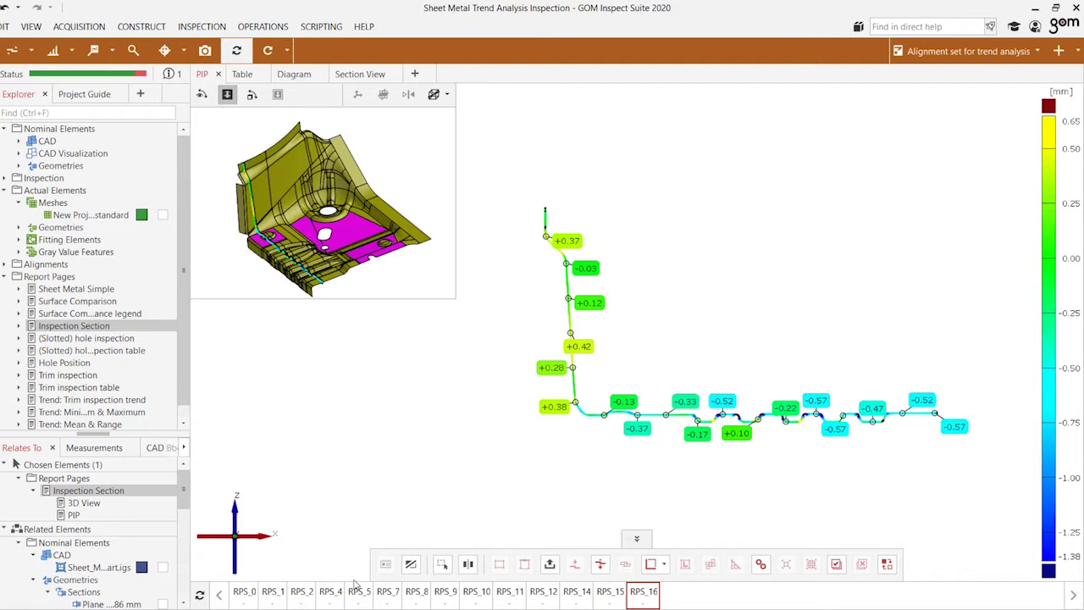
drag(100, 338, 500, 347)
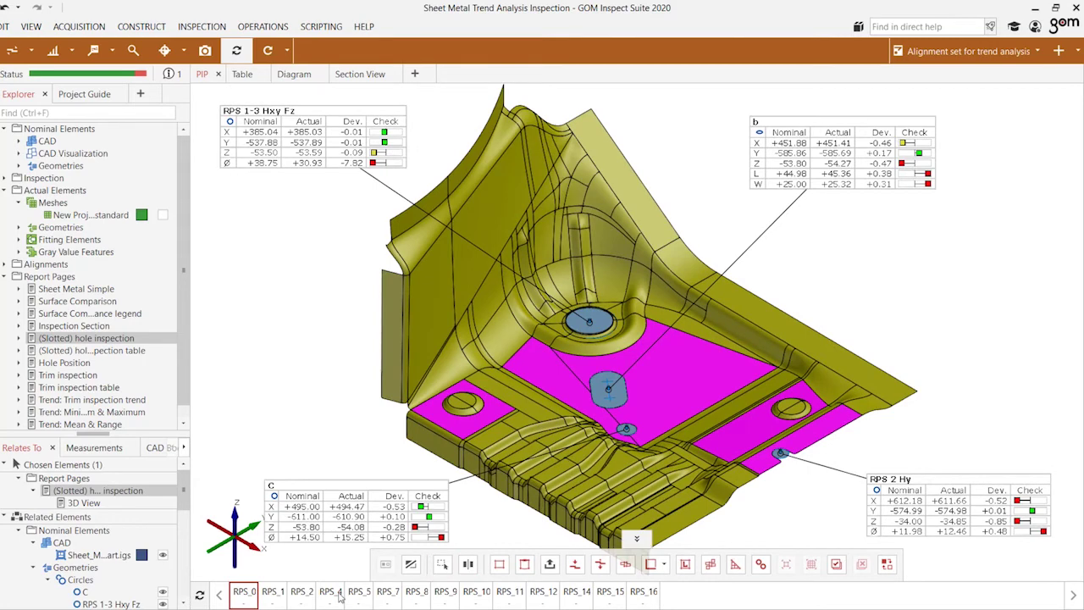
Step: Sweep the slotted hole measurements across stages from RPS_2 to RPS_8
click(303, 598)
drag(338, 597, 649, 594)
click(410, 596)
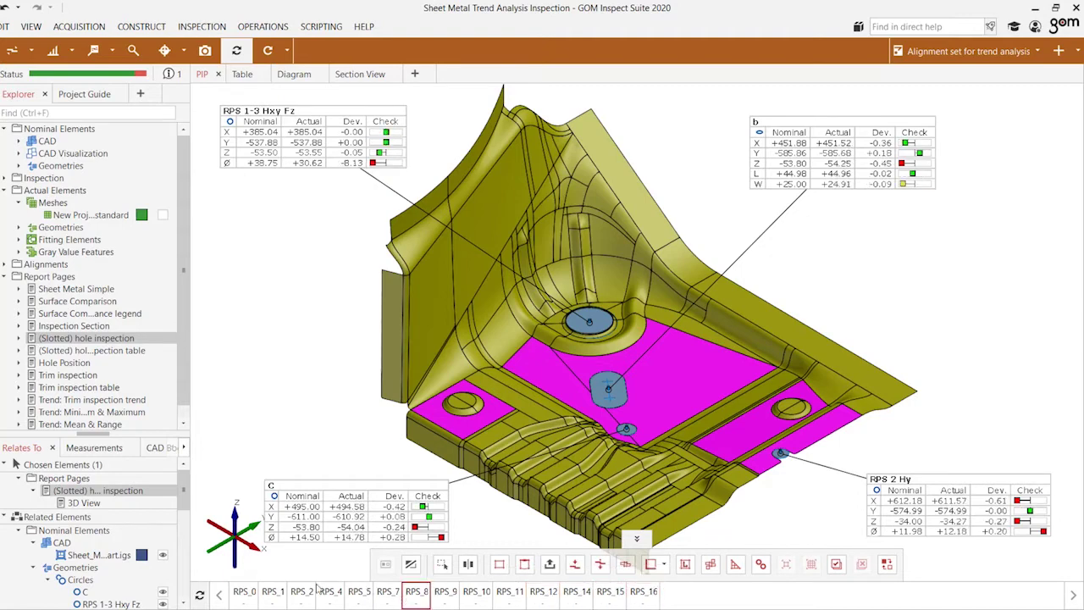
Step: Restore the Hole Position report page, then the Trim inspection edge point page
click(330, 593)
click(81, 363)
click(498, 342)
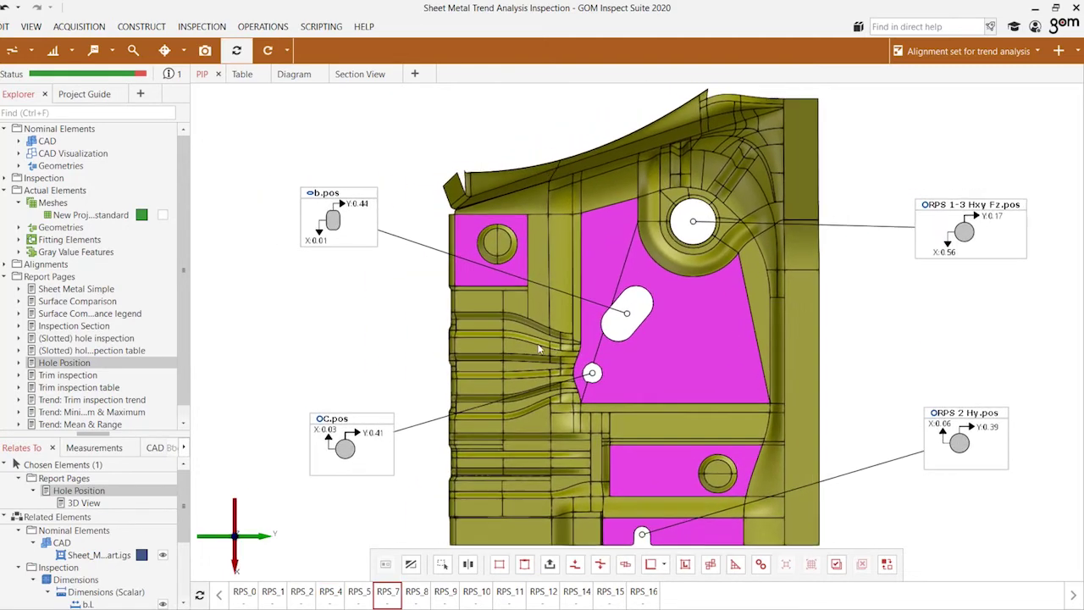
click(78, 375)
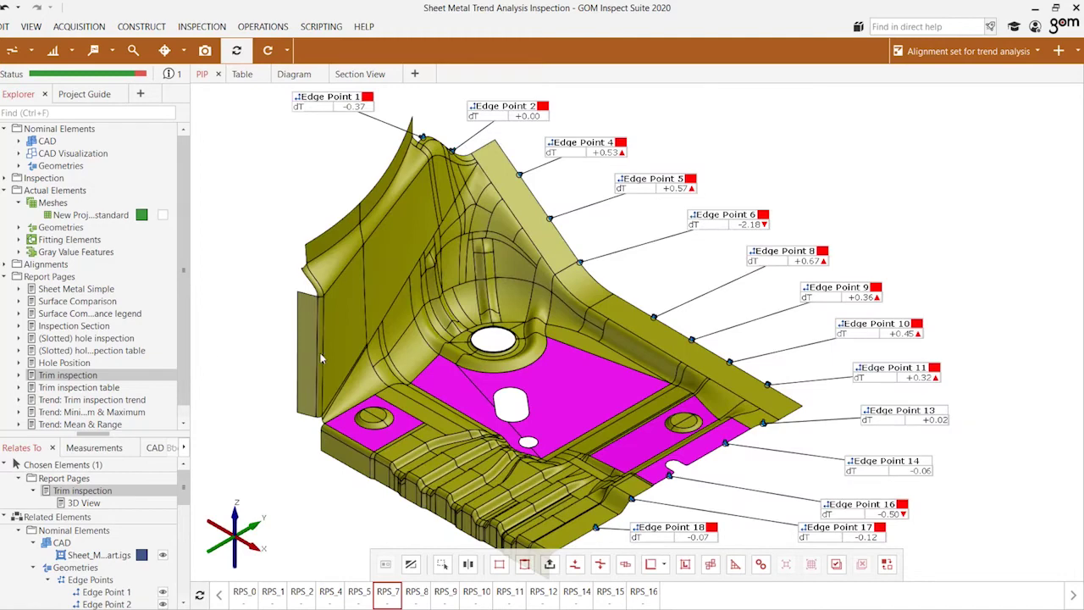
Step: Compare edge point dT at RPS_4, RPS_9 and RPS_10, then show the trim inspection table and trend pages
drag(364, 386, 382, 398)
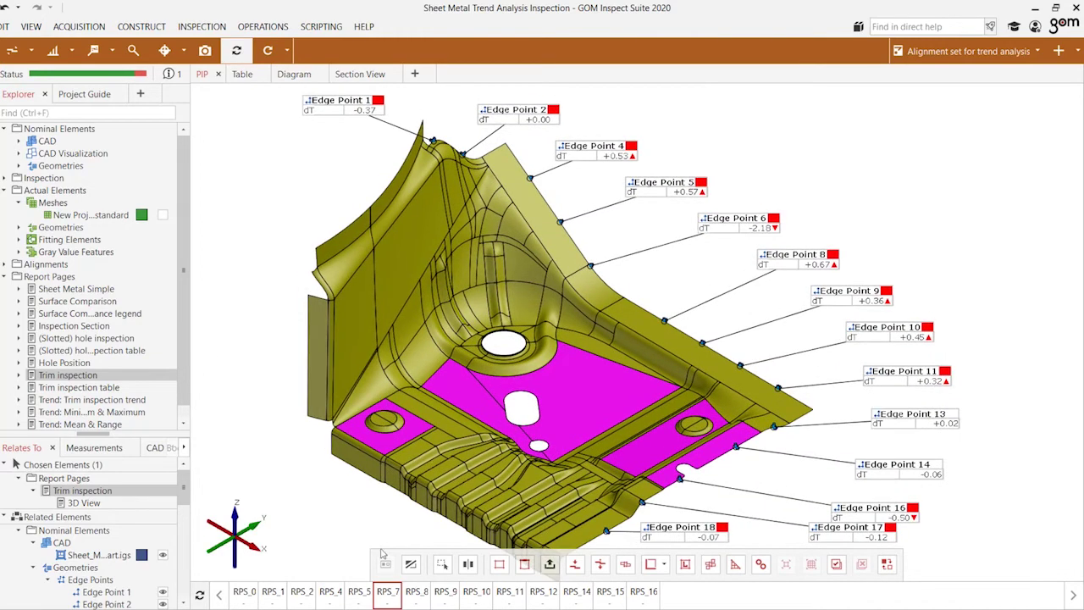
click(330, 591)
click(445, 591)
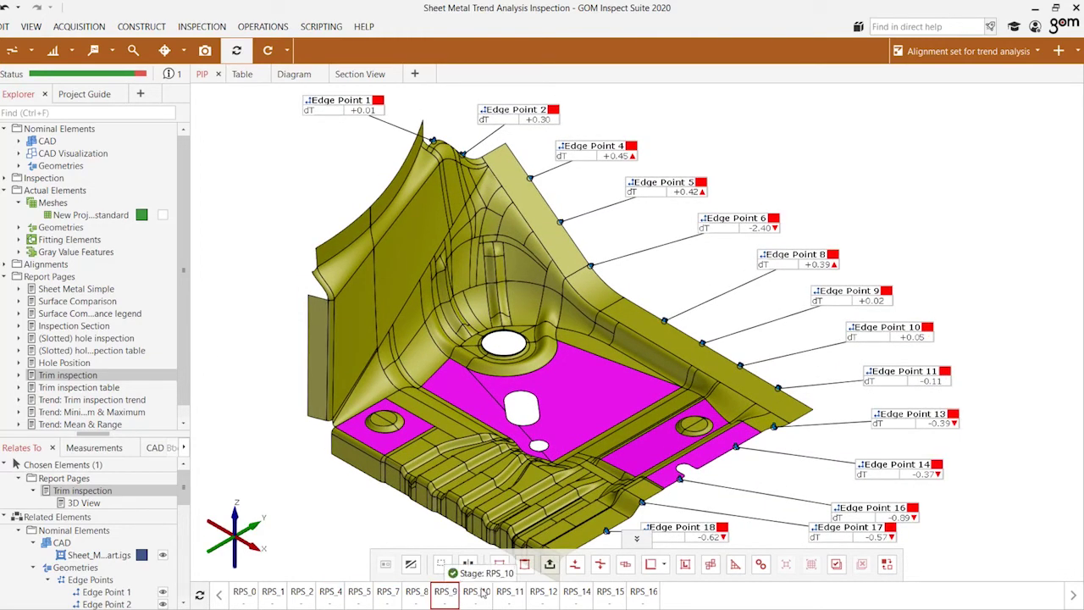
click(477, 591)
click(95, 388)
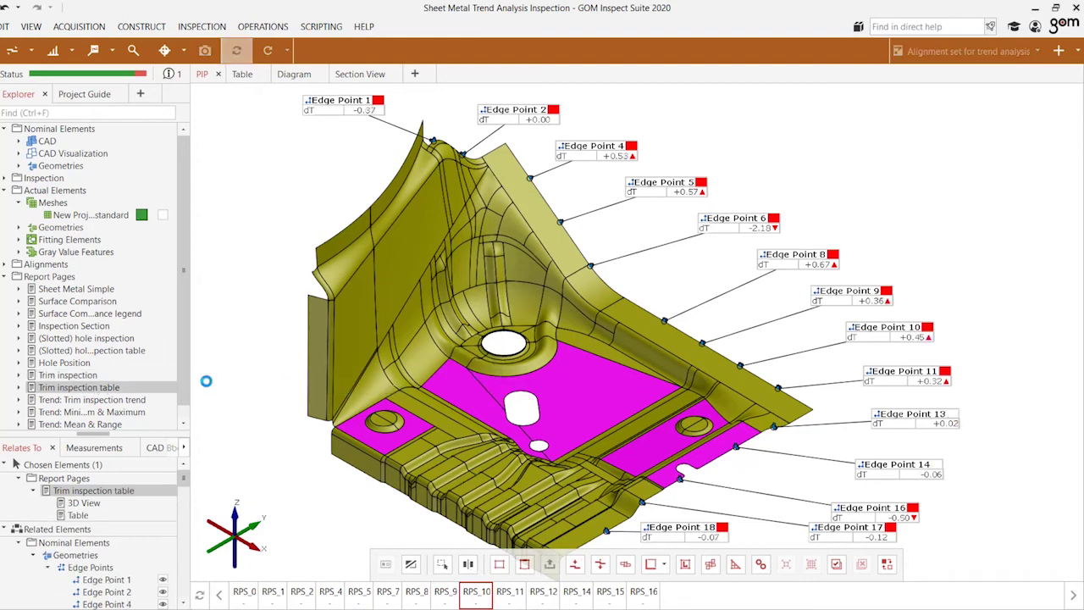
key(Down)
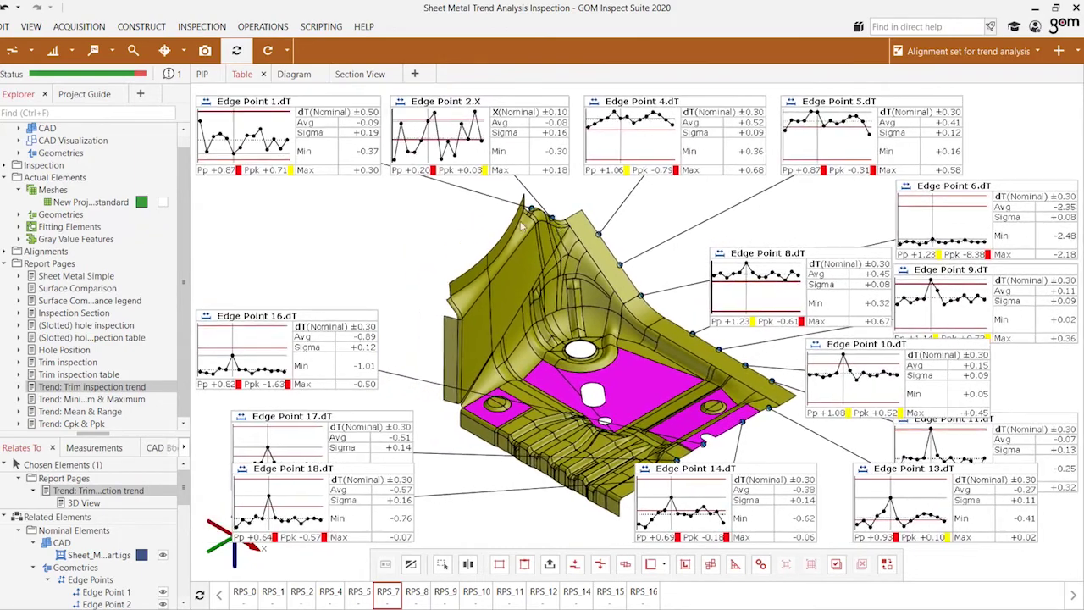
Step: Select Edge Point 1.dT, 2.X and 16.dT trend charts; mark stages RPS_0, RPS_2, RPS_12, RPS_14, RPS_15
click(237, 104)
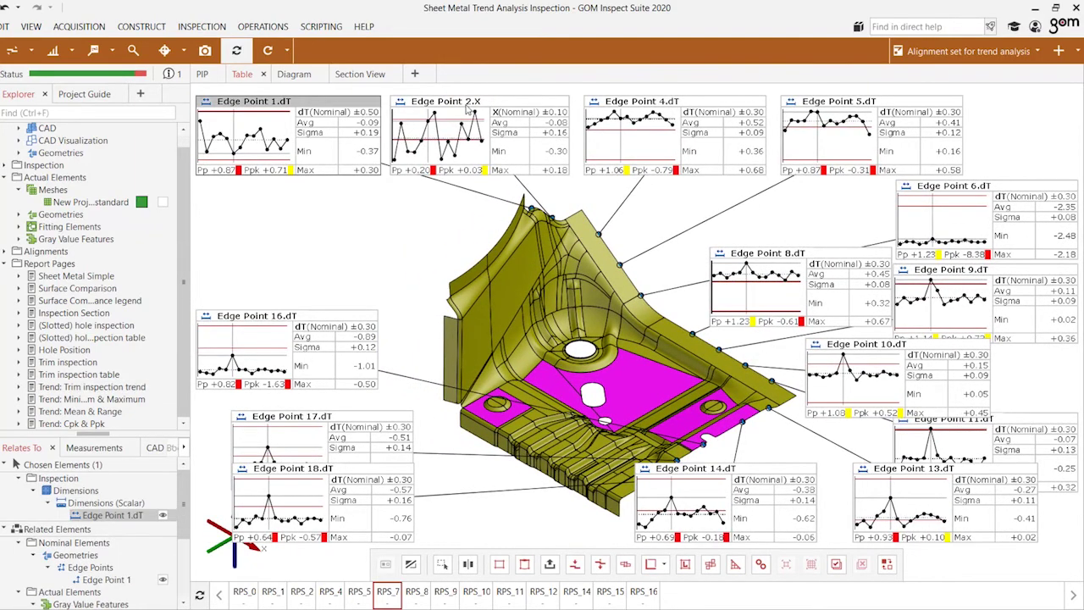
click(465, 106)
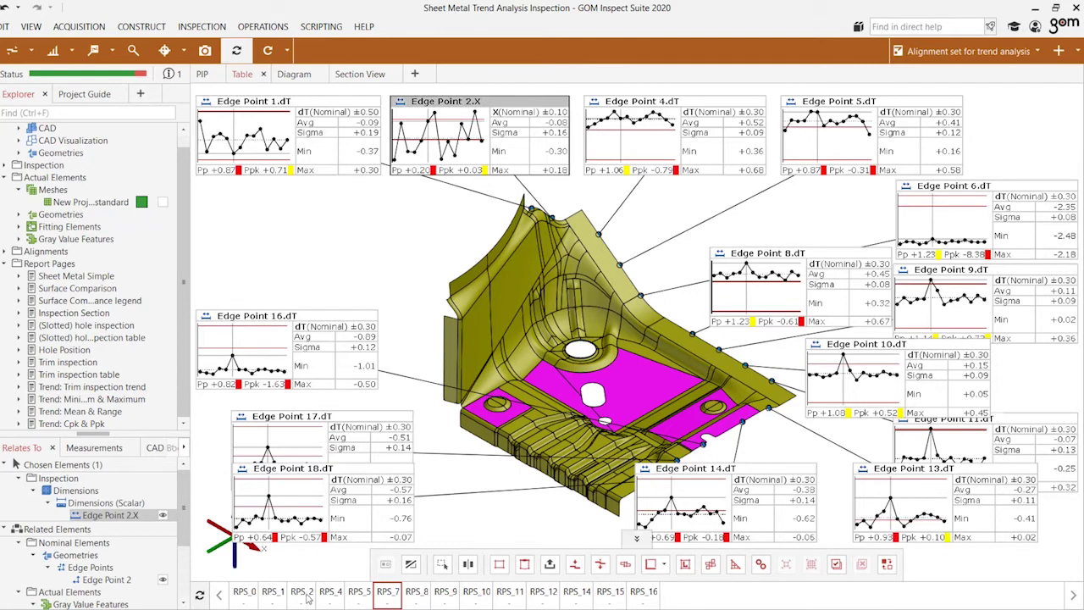
click(315, 325)
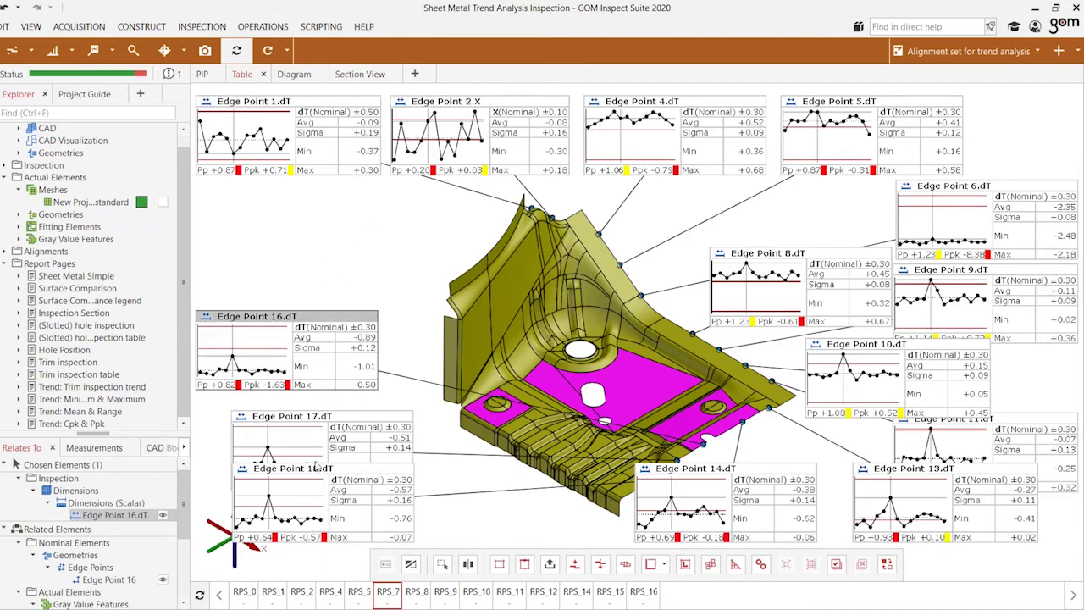
click(244, 593)
click(301, 592)
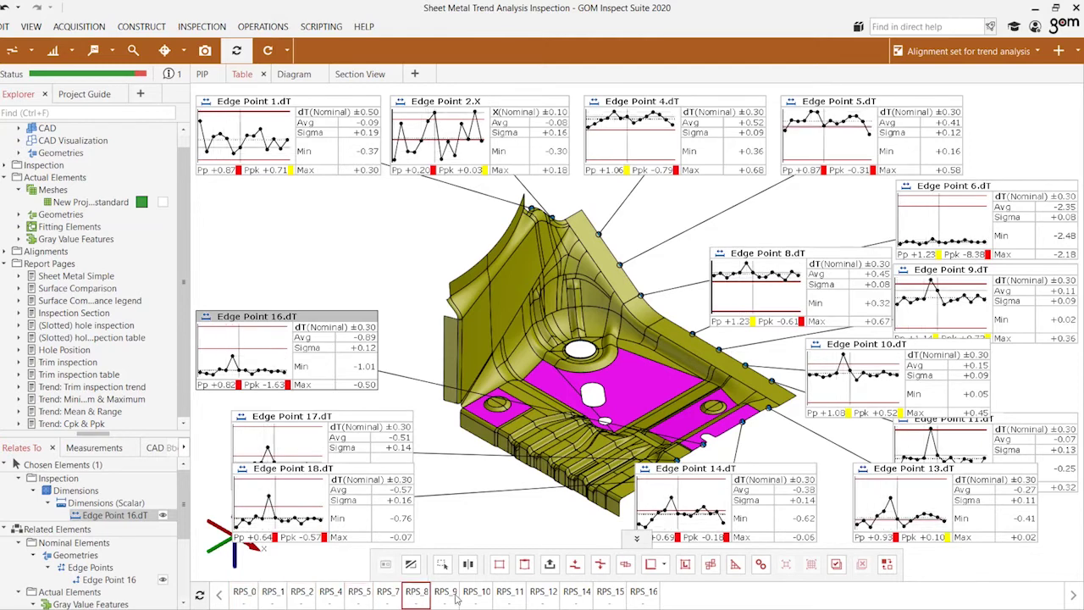
click(555, 595)
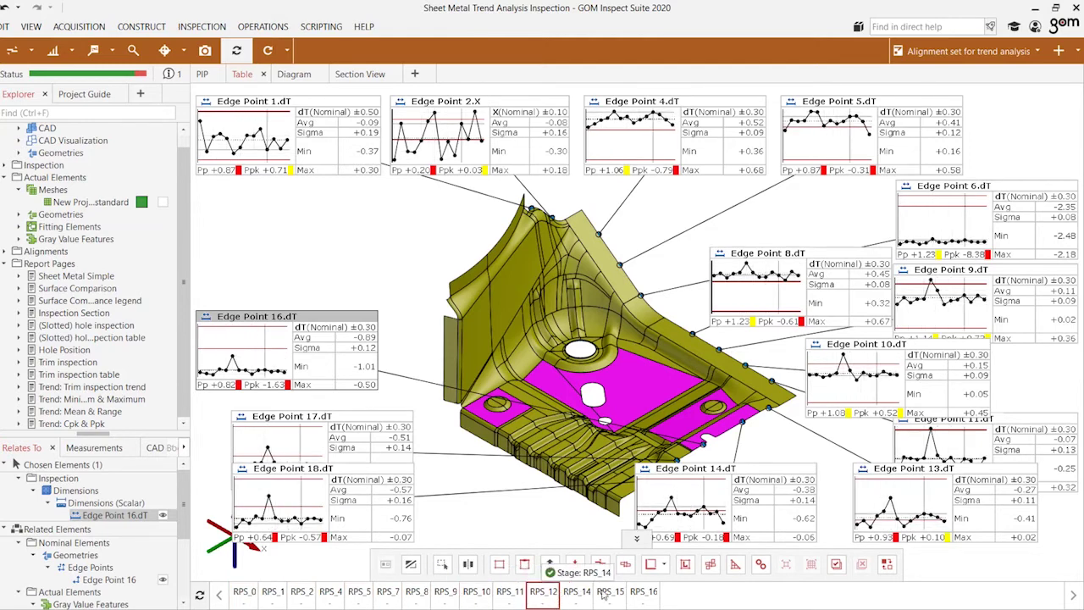
click(579, 595)
click(610, 595)
Step: Clear the chart selection, reselect then deselect Edge Point 1.dT, and load Trend: Mean & Range
click(364, 264)
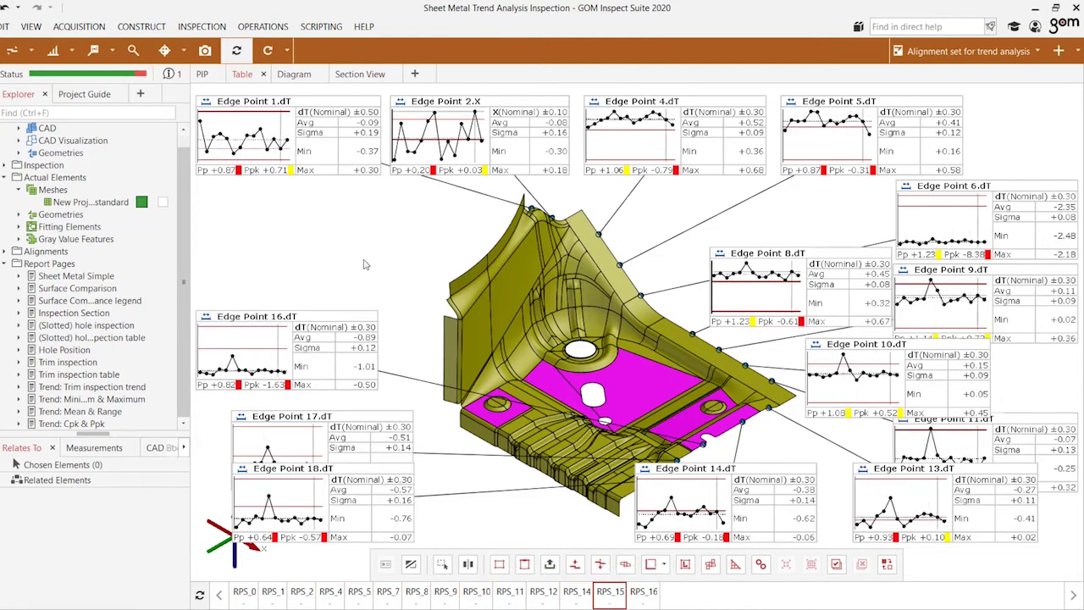
click(281, 148)
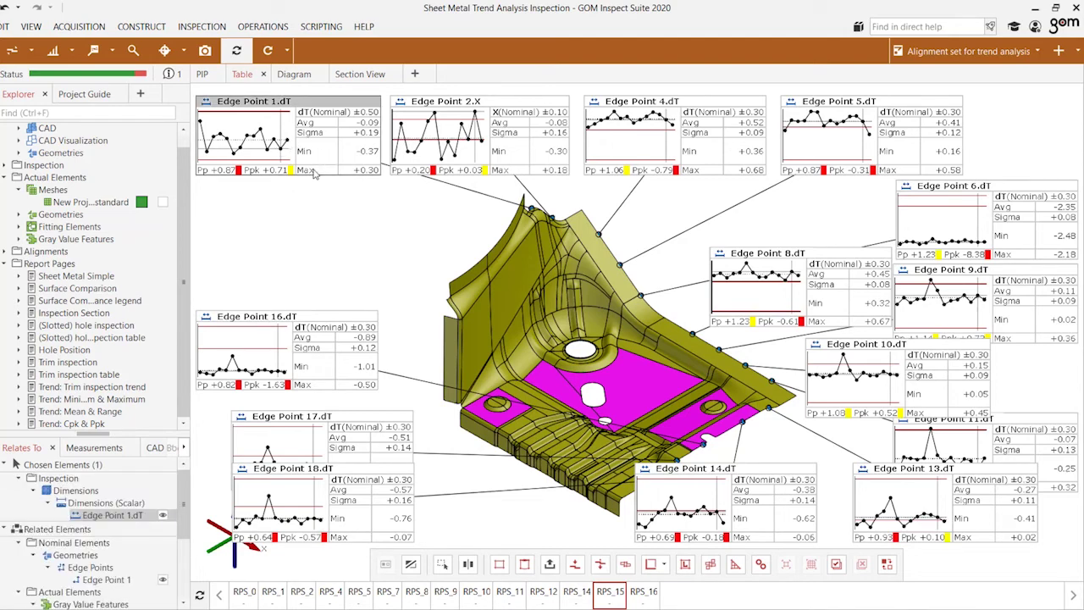
click(330, 187)
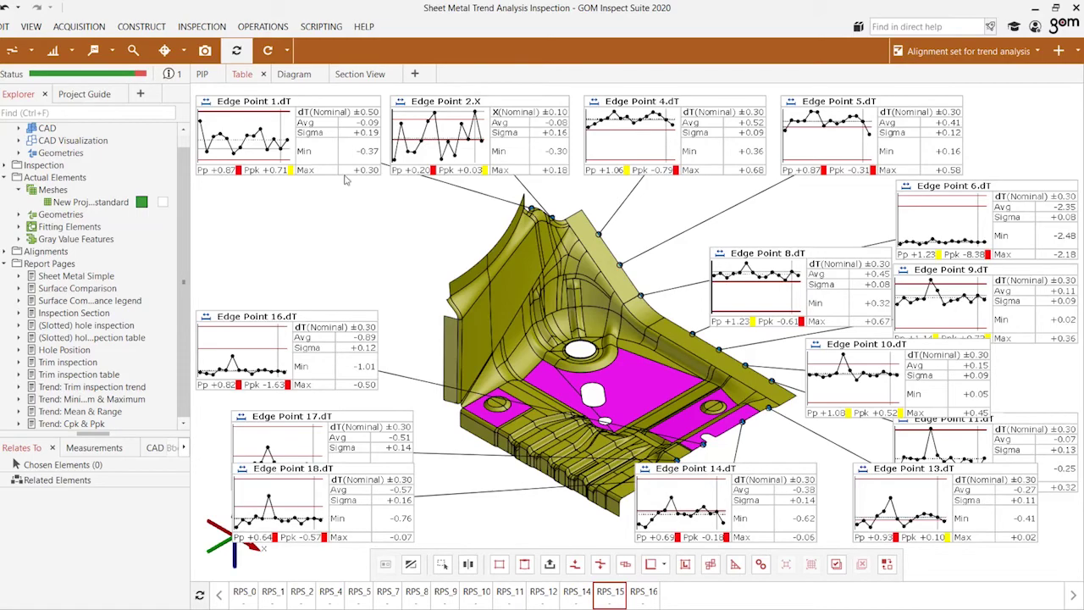
click(110, 413)
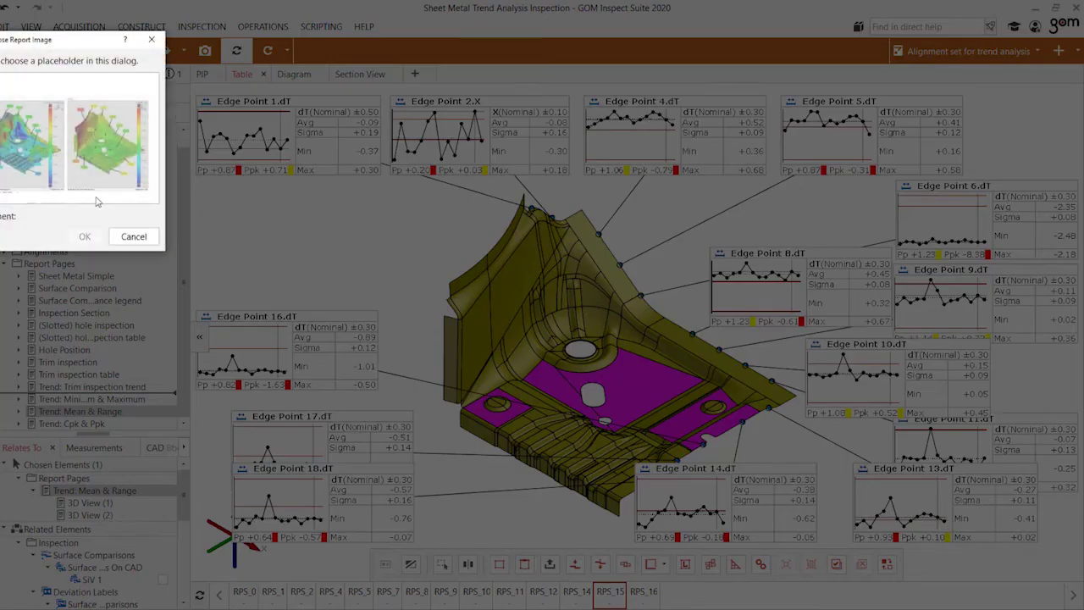
Step: Confirm the Mean & Range report image and view the range plot at RPS_10, RPS_12 and RPS_14
click(92, 236)
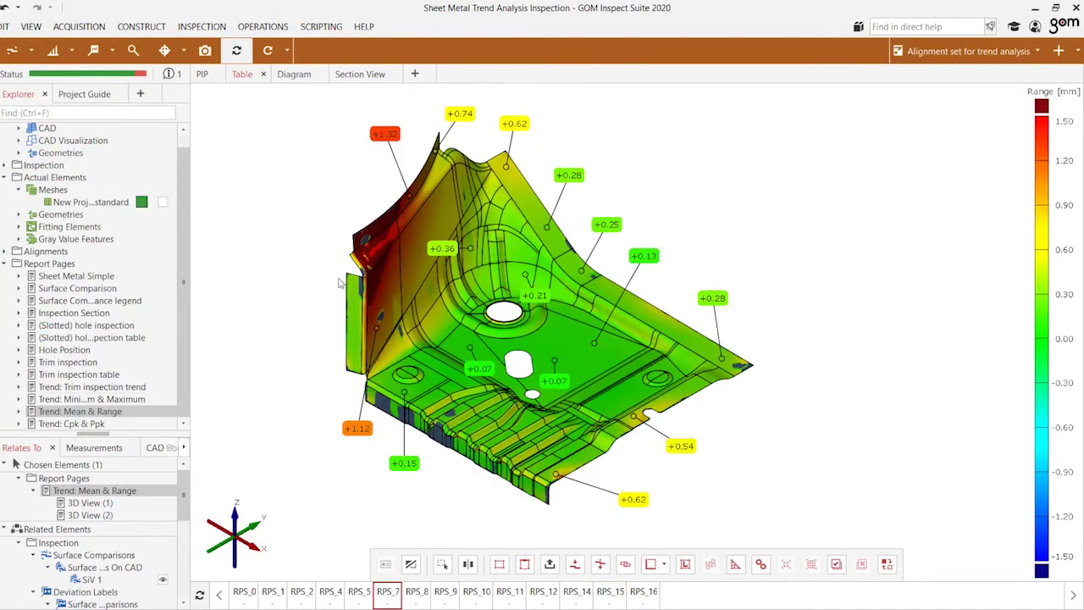
click(490, 593)
click(533, 595)
click(569, 596)
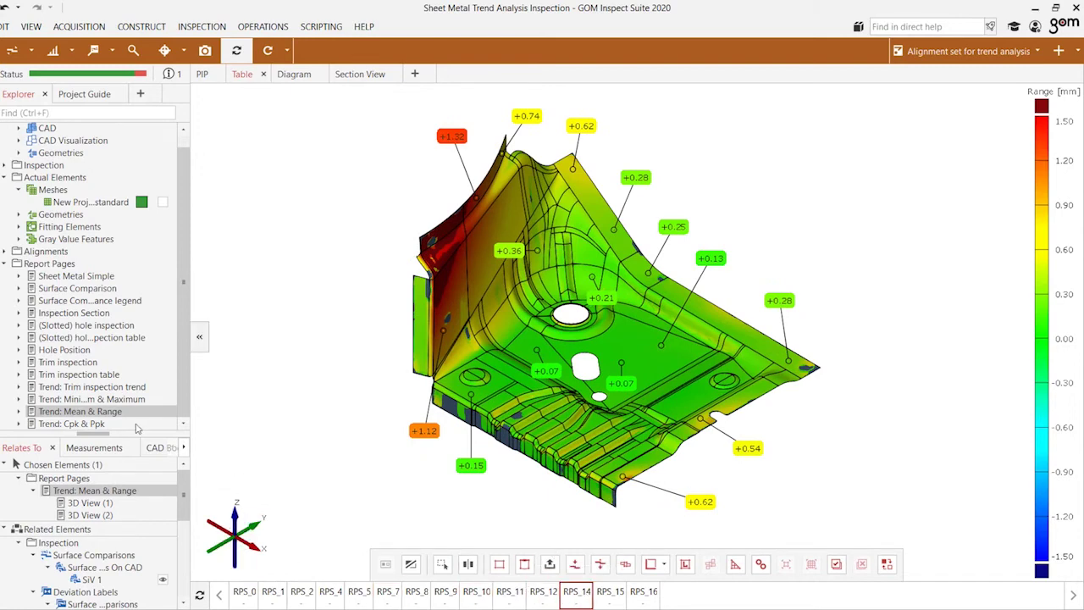
Step: Load Trend: Cpk & Ppk with the first report image and view stages RPS_10, RPS_11, RPS_0, RPS_16
drag(71, 424, 473, 376)
click(32, 144)
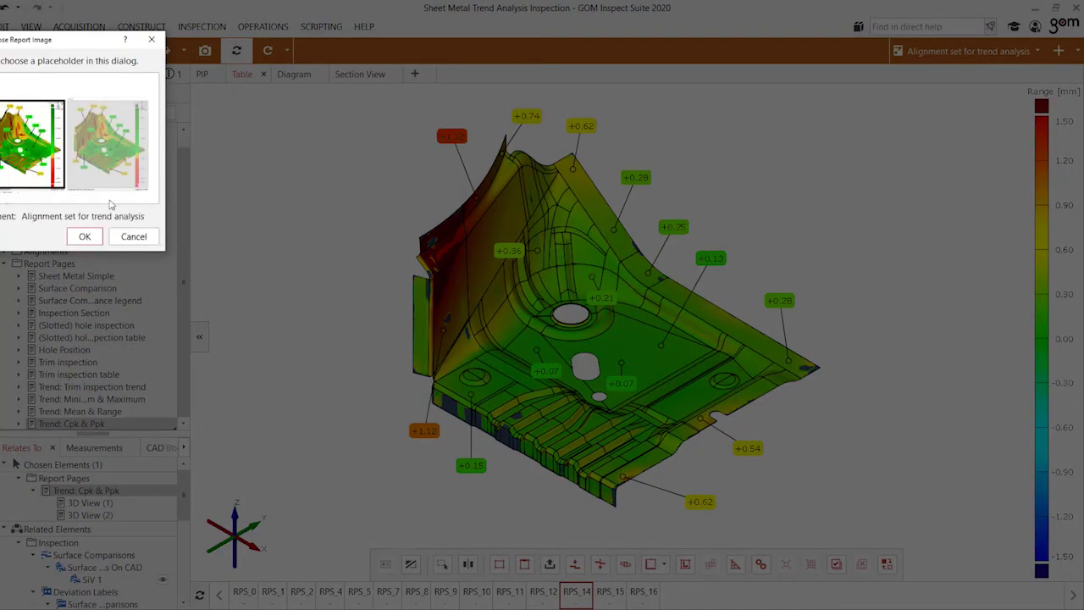
click(84, 236)
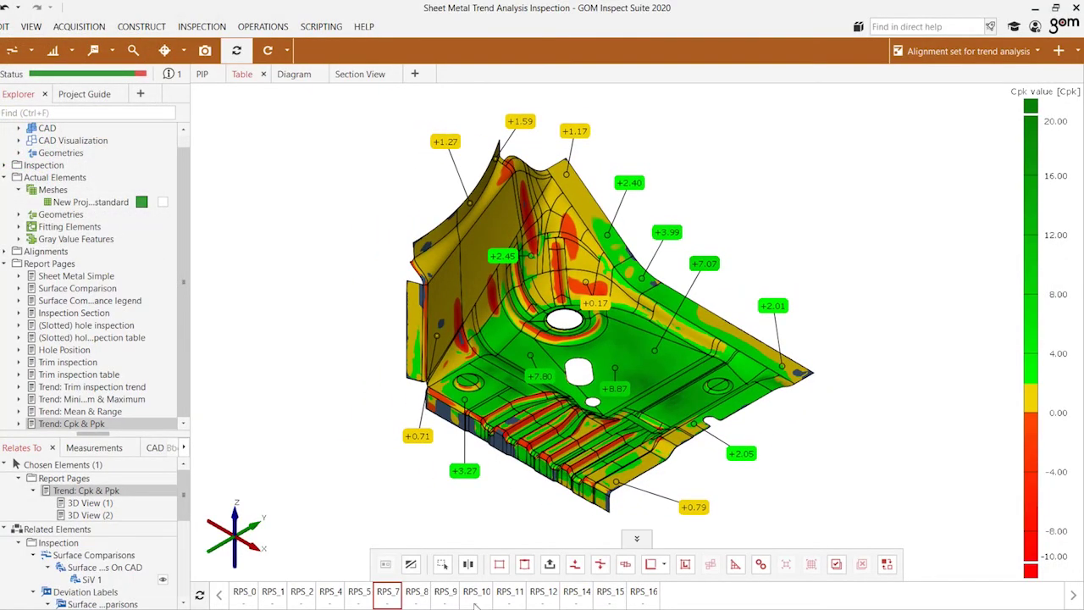
click(476, 592)
click(509, 592)
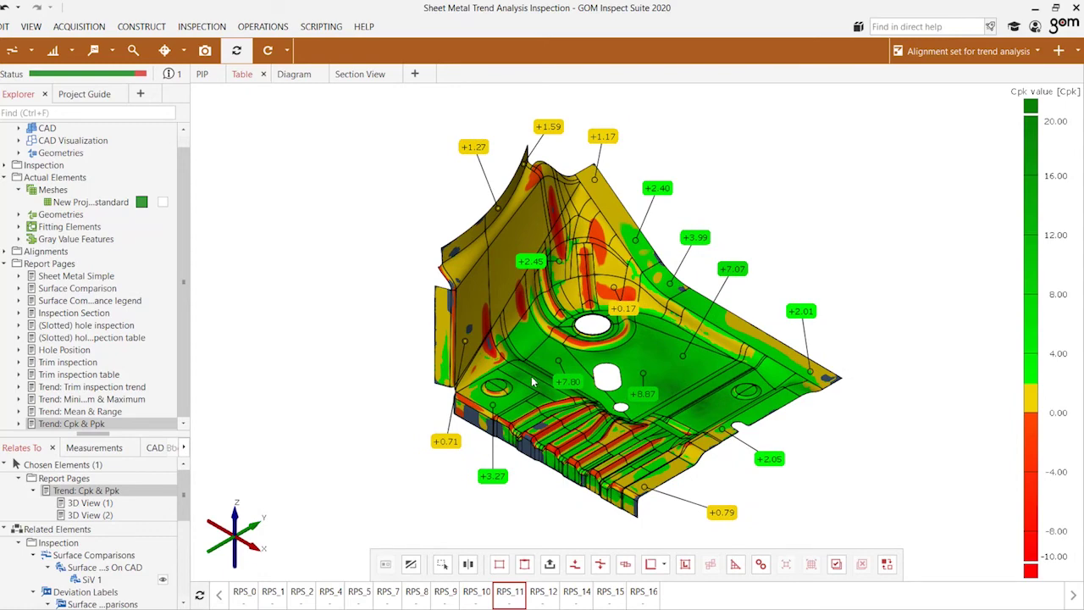
click(248, 592)
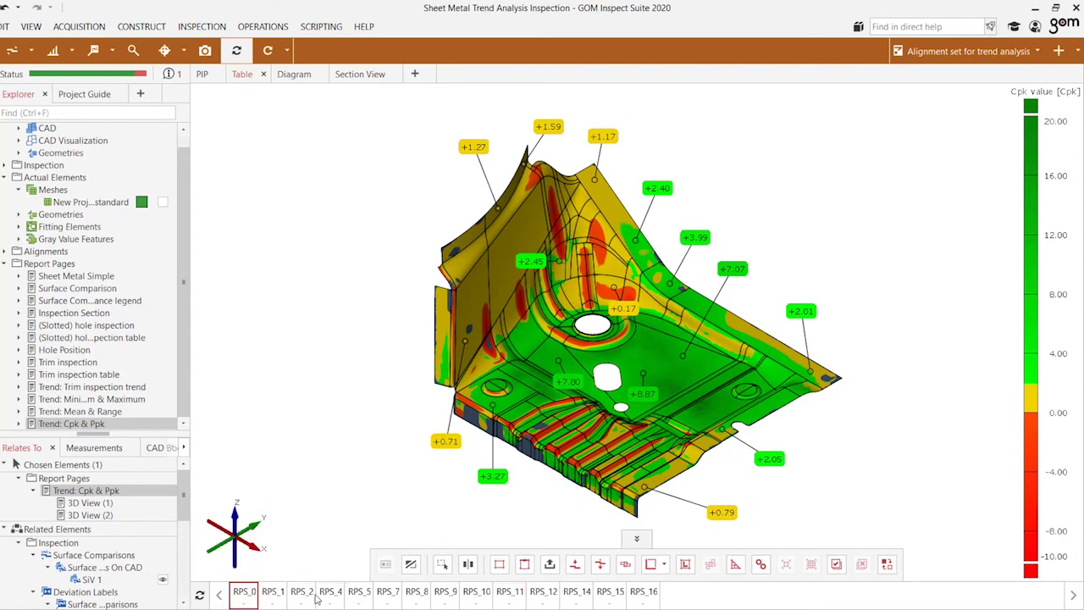
click(632, 584)
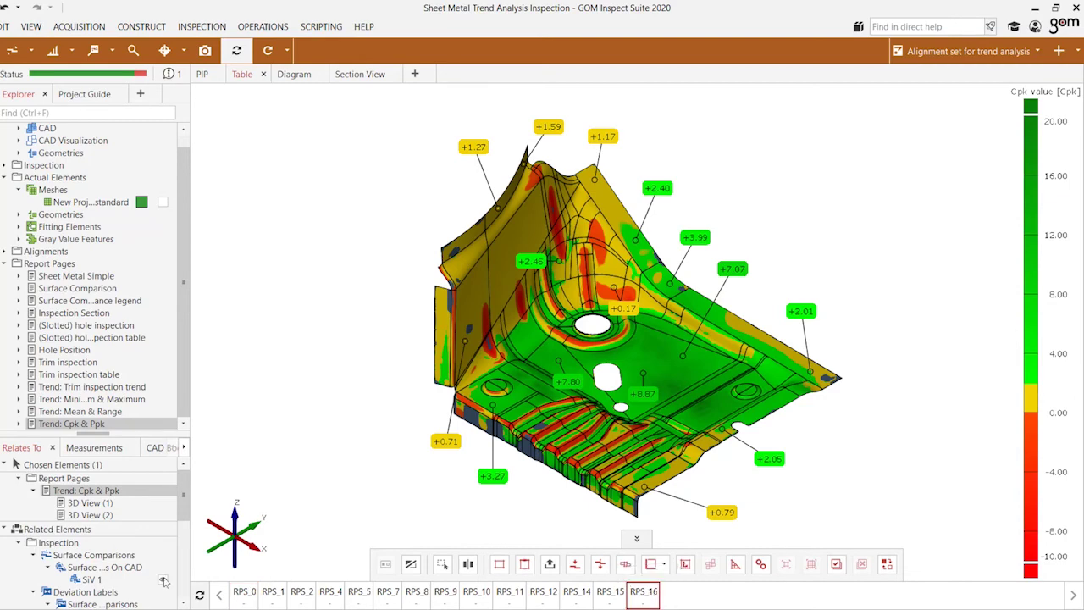
Step: Rotate the part to inspect the RPS_16 Cpk colour map labelled from +0.17 to +8.87
drag(371, 441, 595, 466)
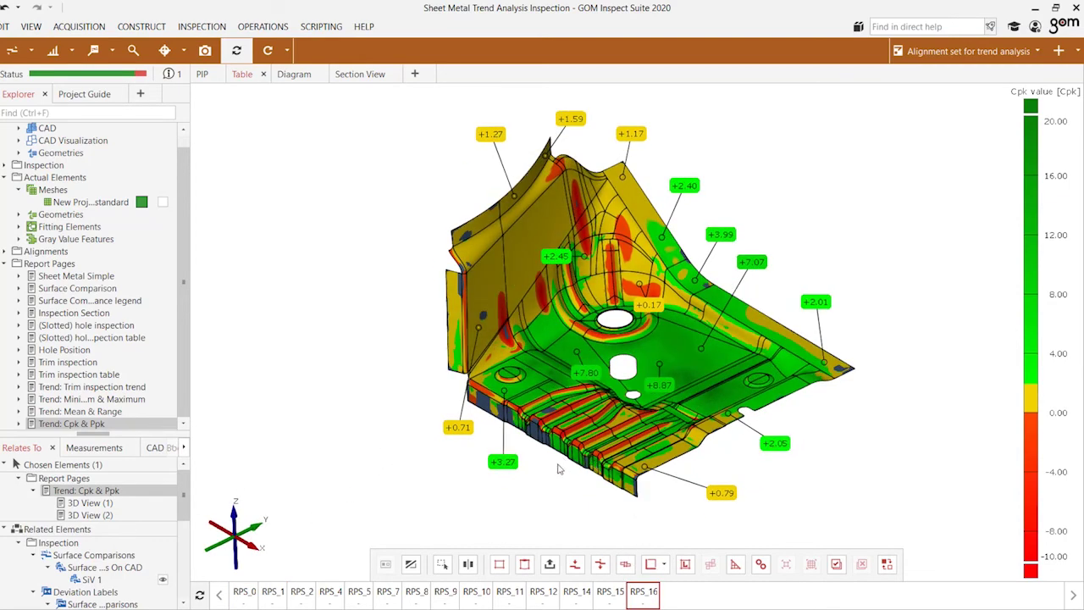